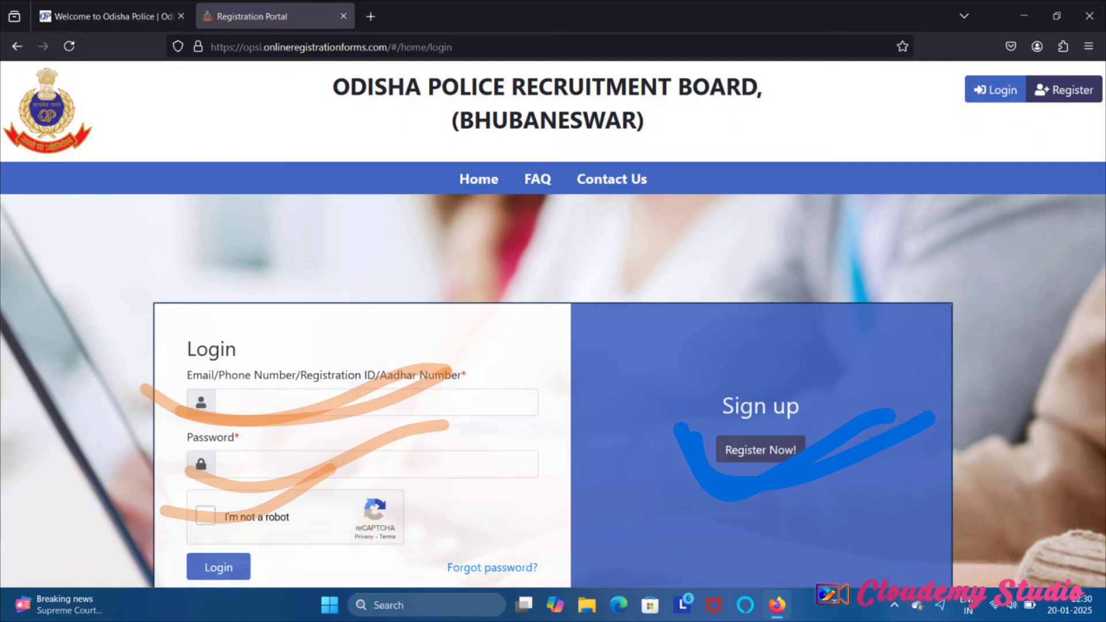
pyautogui.moveTo(668, 433); pyautogui.dragTo(942, 429)
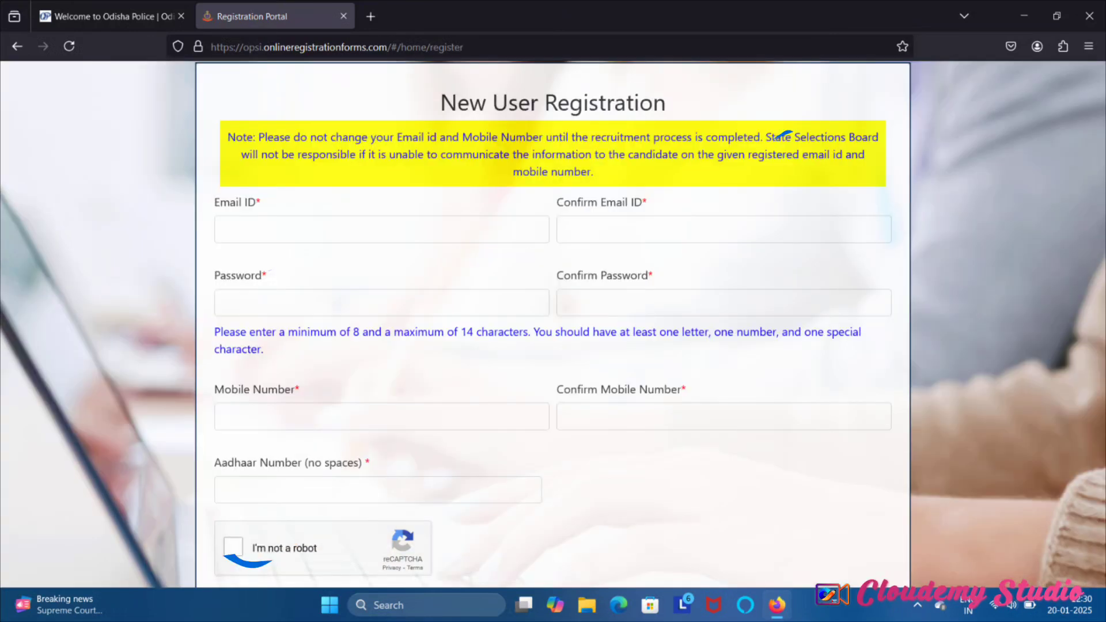
pyautogui.moveTo(224, 237)
pyautogui.mouseDown()
pyautogui.moveTo(473, 185)
pyautogui.moveTo(507, 193)
pyautogui.mouseUp()
pyautogui.moveTo(573, 225); pyautogui.dragTo(789, 180)
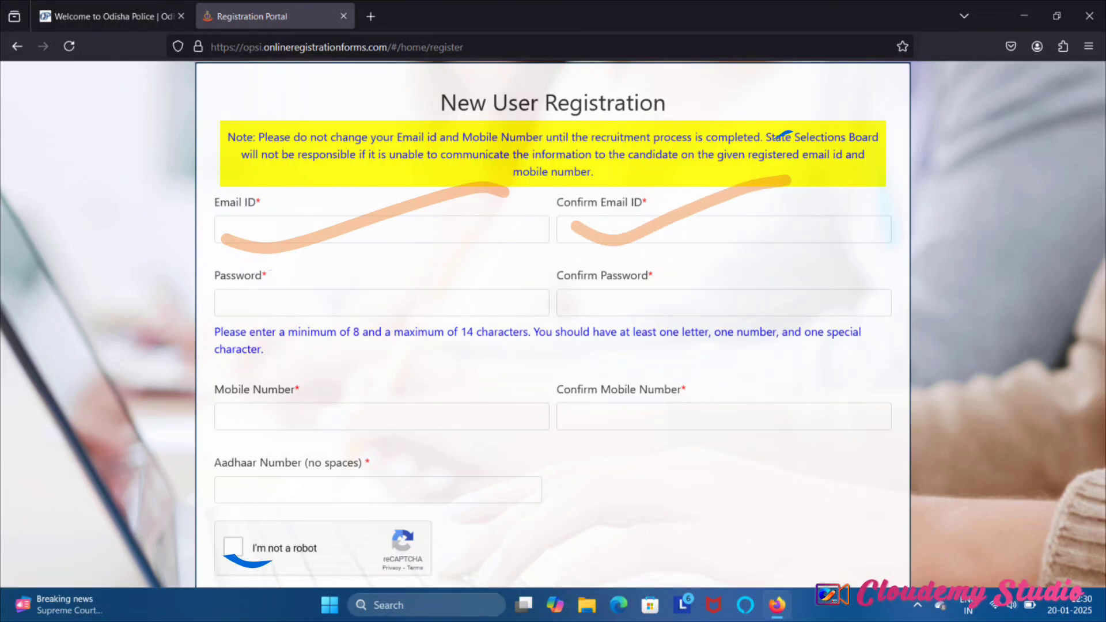
pyautogui.moveTo(197, 311); pyautogui.dragTo(356, 298)
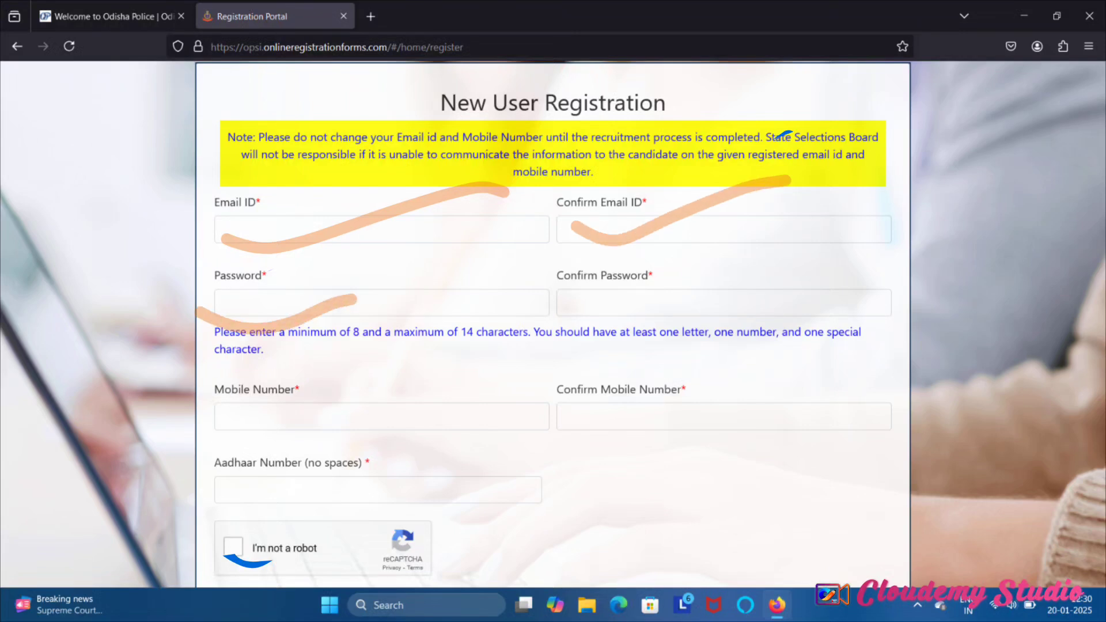
pyautogui.moveTo(576, 304); pyautogui.dragTo(742, 269)
pyautogui.moveTo(184, 378); pyautogui.dragTo(357, 397)
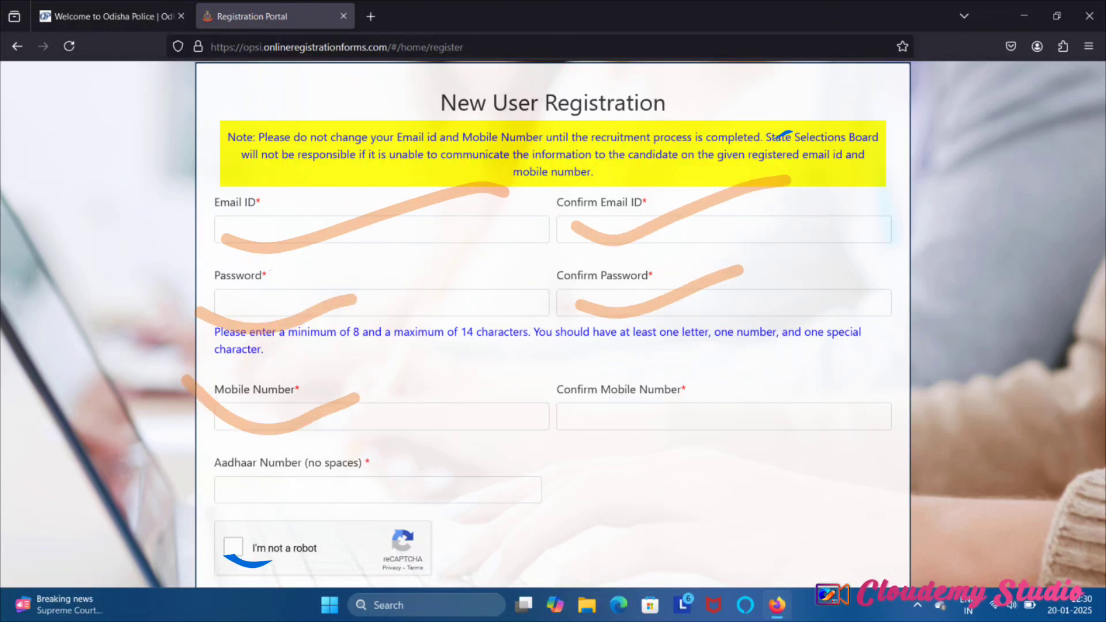
pyautogui.moveTo(618, 414); pyautogui.dragTo(767, 383)
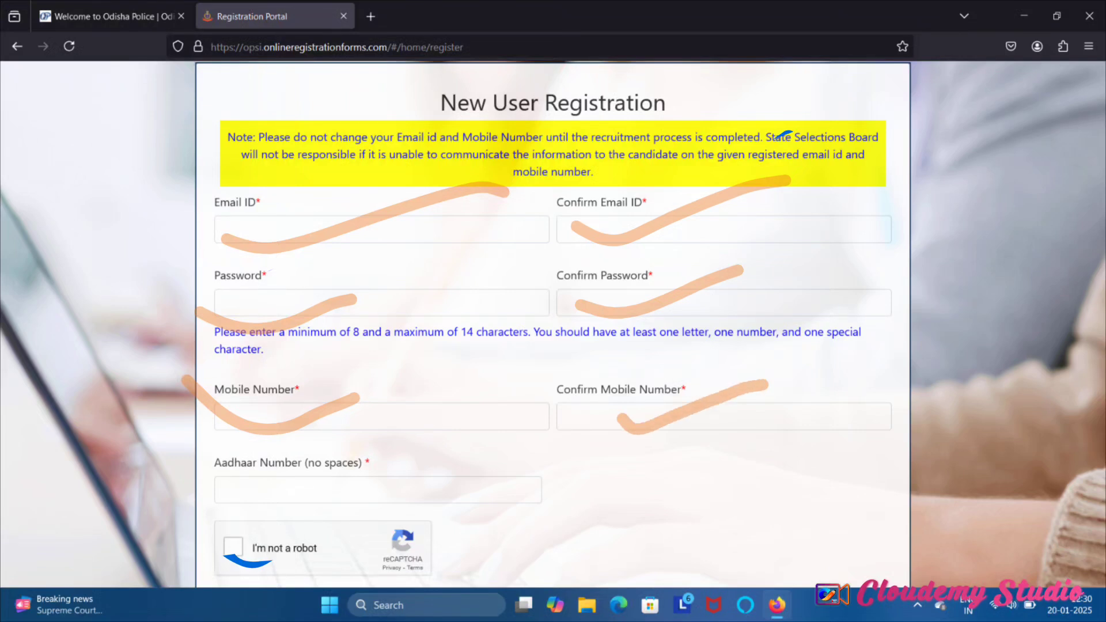
pyautogui.moveTo(218, 465); pyautogui.dragTo(470, 431)
pyautogui.moveTo(199, 531); pyautogui.dragTo(327, 521)
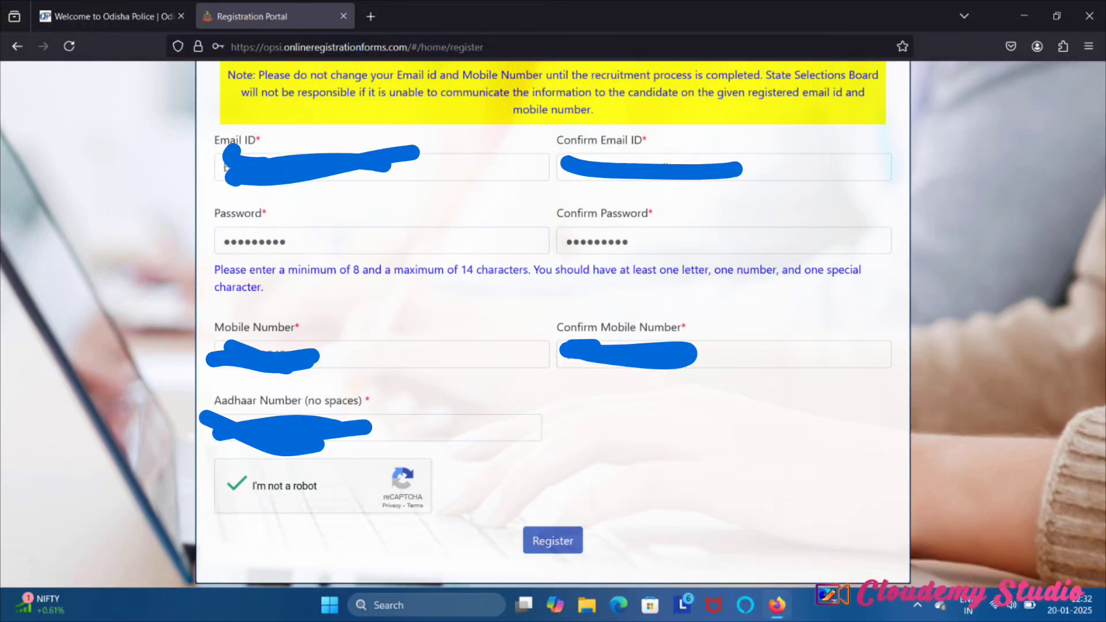
pyautogui.moveTo(521, 506); pyautogui.dragTo(714, 462)
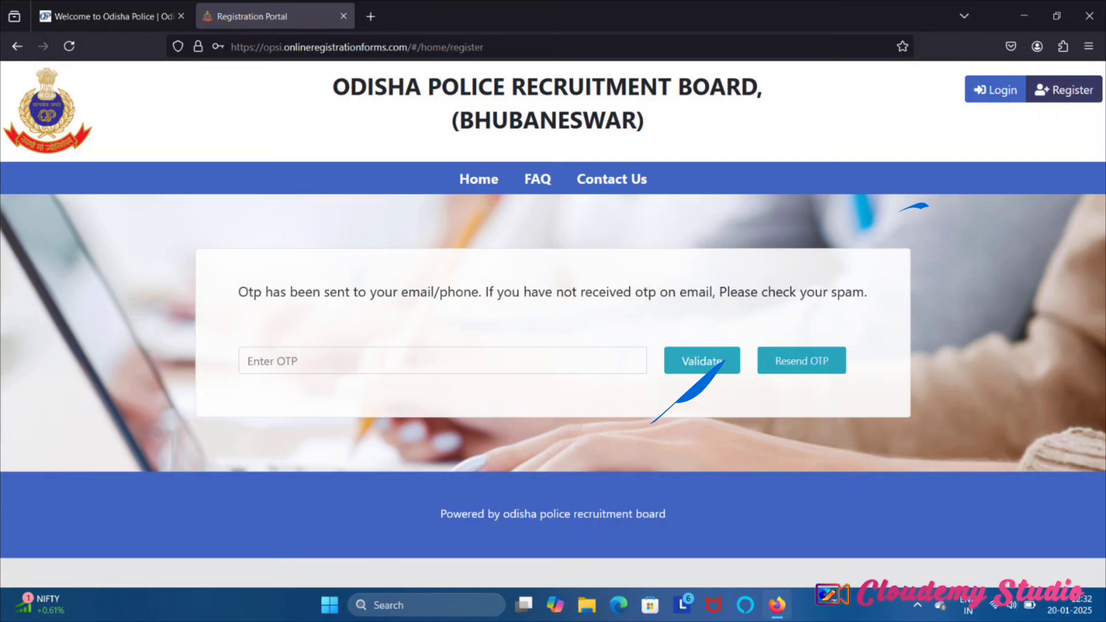
pyautogui.moveTo(241, 360)
pyautogui.mouseDown()
pyautogui.moveTo(262, 385)
pyautogui.moveTo(433, 334)
pyautogui.mouseUp()
pyautogui.moveTo(257, 361); pyautogui.dragTo(450, 330)
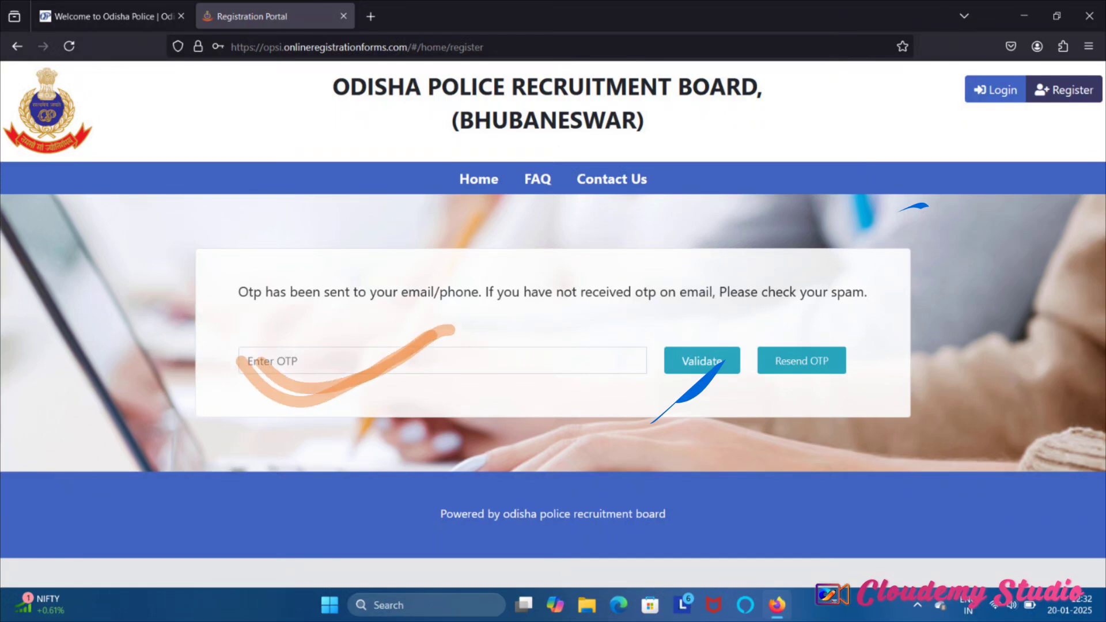
pyautogui.moveTo(672, 337)
pyautogui.mouseDown()
pyautogui.moveTo(690, 406)
pyautogui.moveTo(816, 266)
pyautogui.mouseUp()
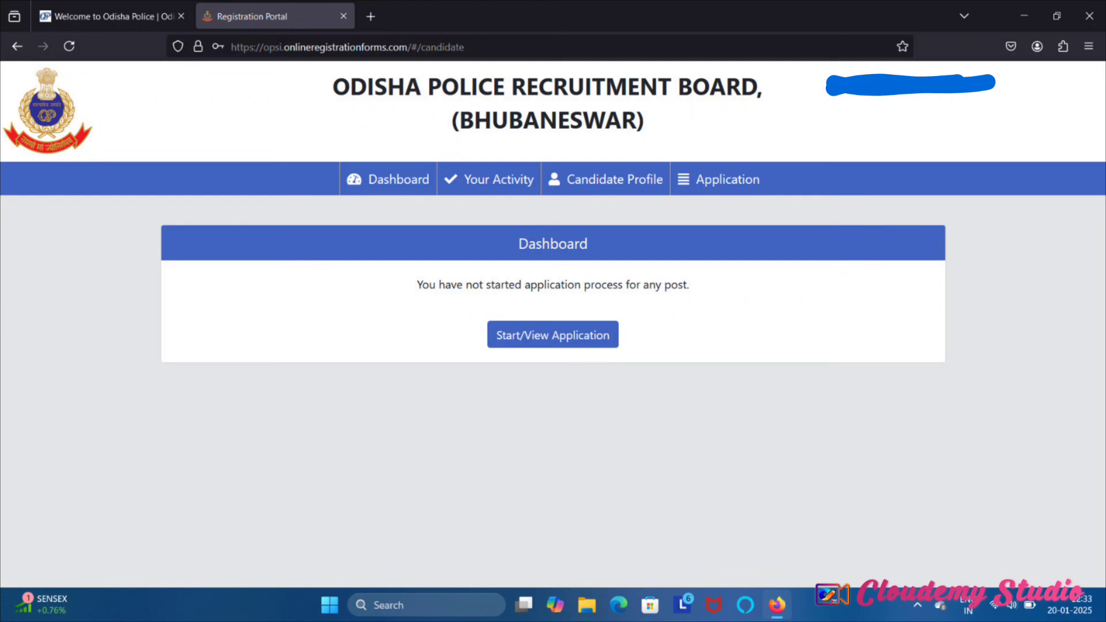
pyautogui.moveTo(447, 333); pyautogui.dragTo(699, 288)
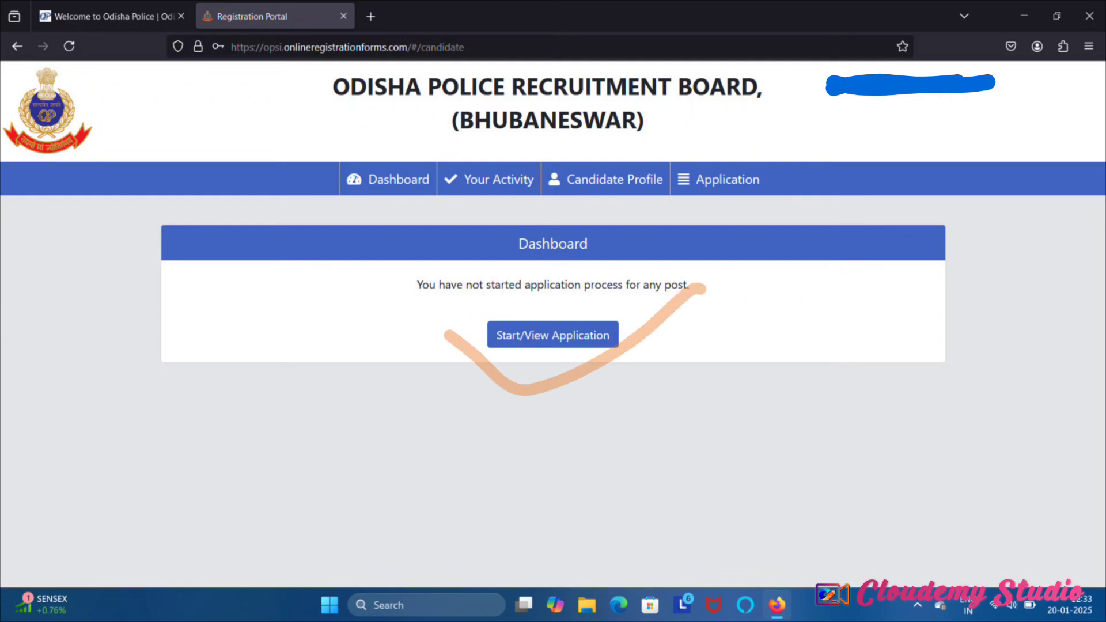
pyautogui.moveTo(476, 336)
pyautogui.mouseDown()
pyautogui.moveTo(550, 377)
pyautogui.moveTo(682, 319)
pyautogui.mouseUp()
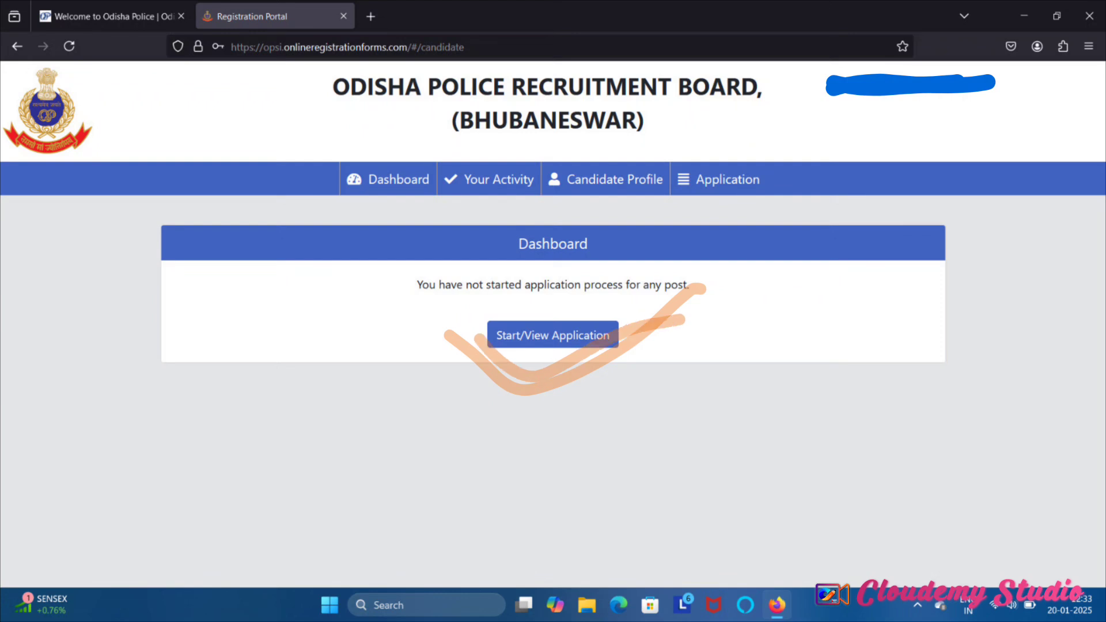
# - Start the recruitment application from the candidate dashboard
pyautogui.click(552, 335)
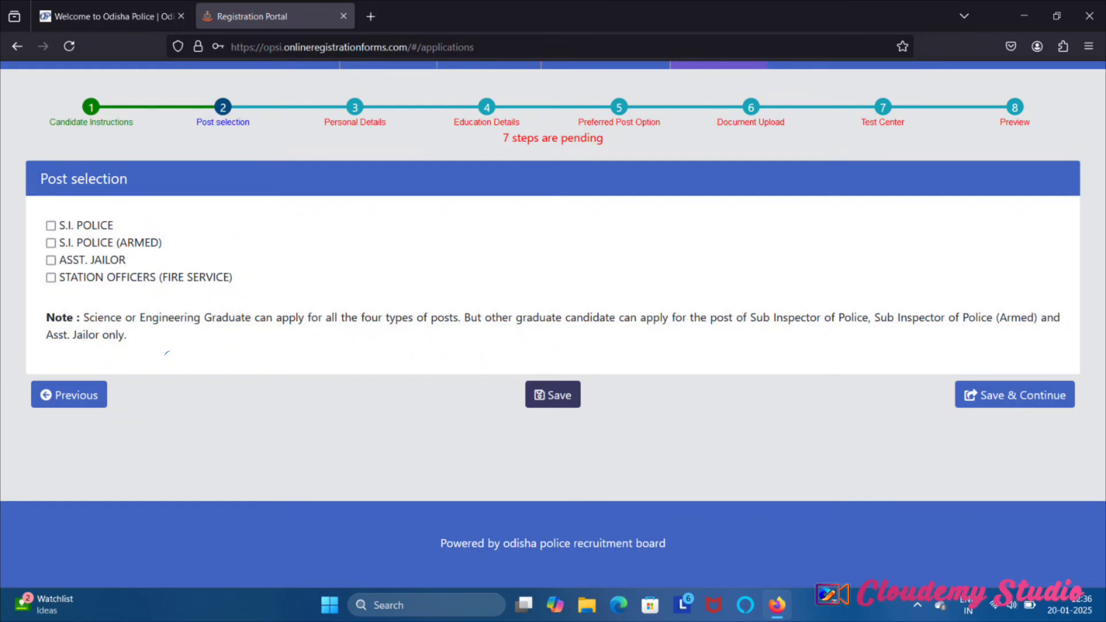
pyautogui.moveTo(44, 223)
pyautogui.mouseDown()
pyautogui.moveTo(216, 192)
pyautogui.moveTo(96, 242)
pyautogui.moveTo(158, 205)
pyautogui.mouseUp()
pyautogui.moveTo(25, 293); pyautogui.dragTo(174, 246)
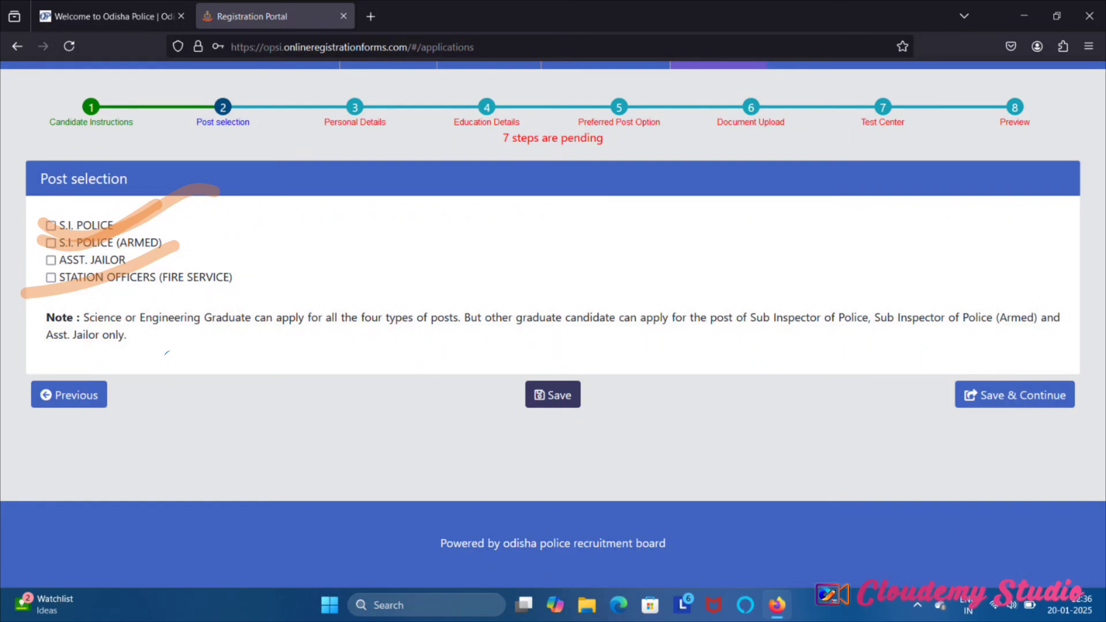
pyautogui.moveTo(24, 252); pyautogui.dragTo(143, 219)
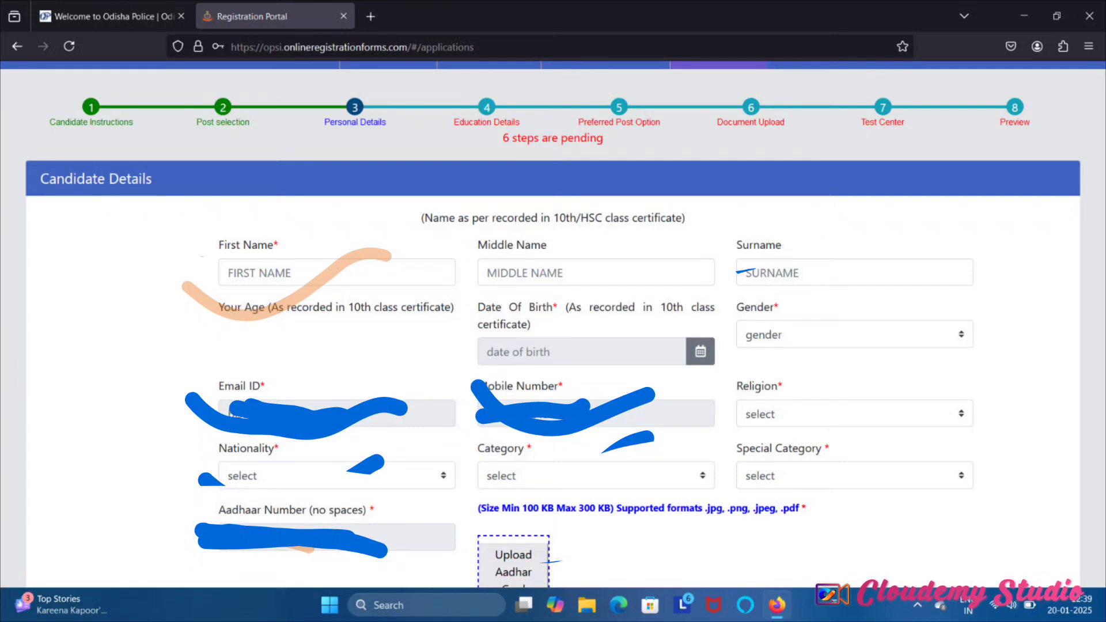
pyautogui.moveTo(201, 300); pyautogui.dragTo(364, 264)
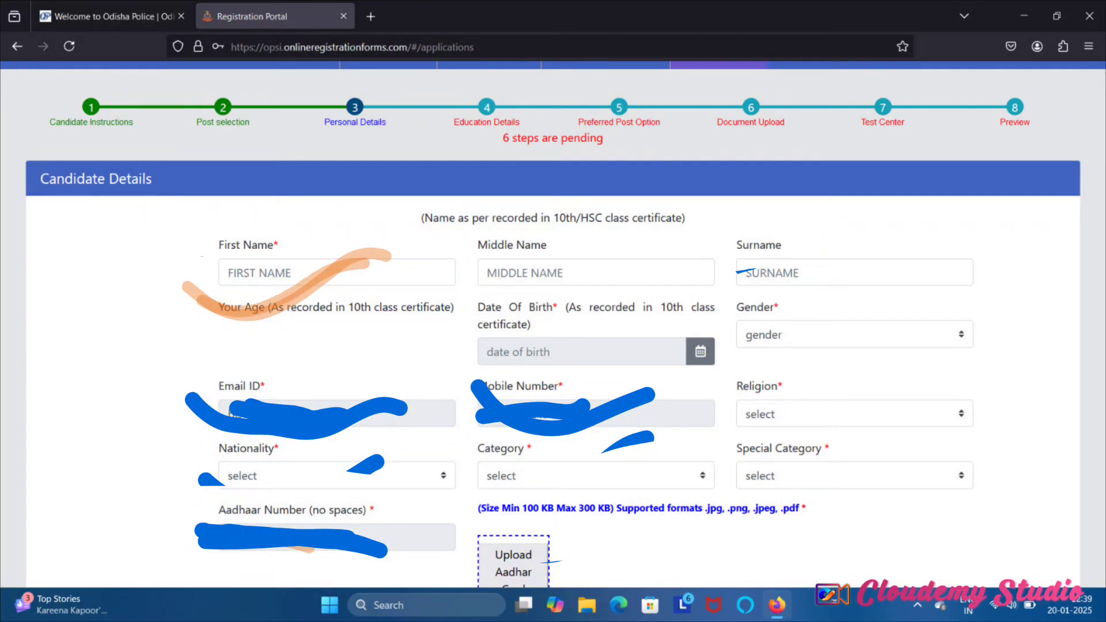
pyautogui.moveTo(192, 313); pyautogui.dragTo(359, 287)
pyautogui.moveTo(495, 283); pyautogui.dragTo(673, 239)
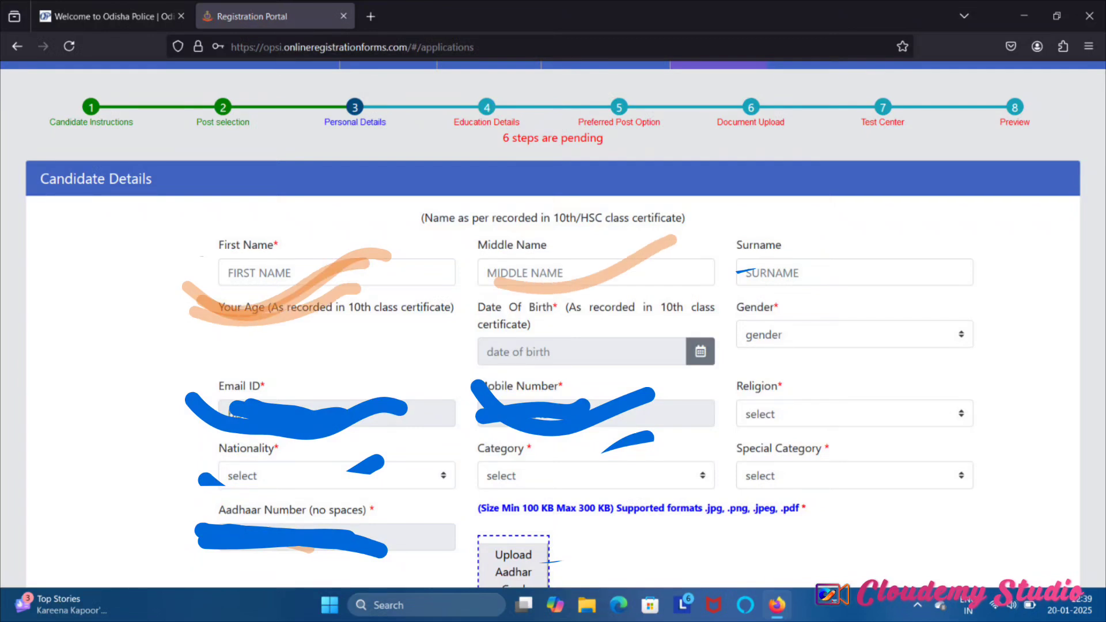
pyautogui.moveTo(733, 266); pyautogui.dragTo(924, 228)
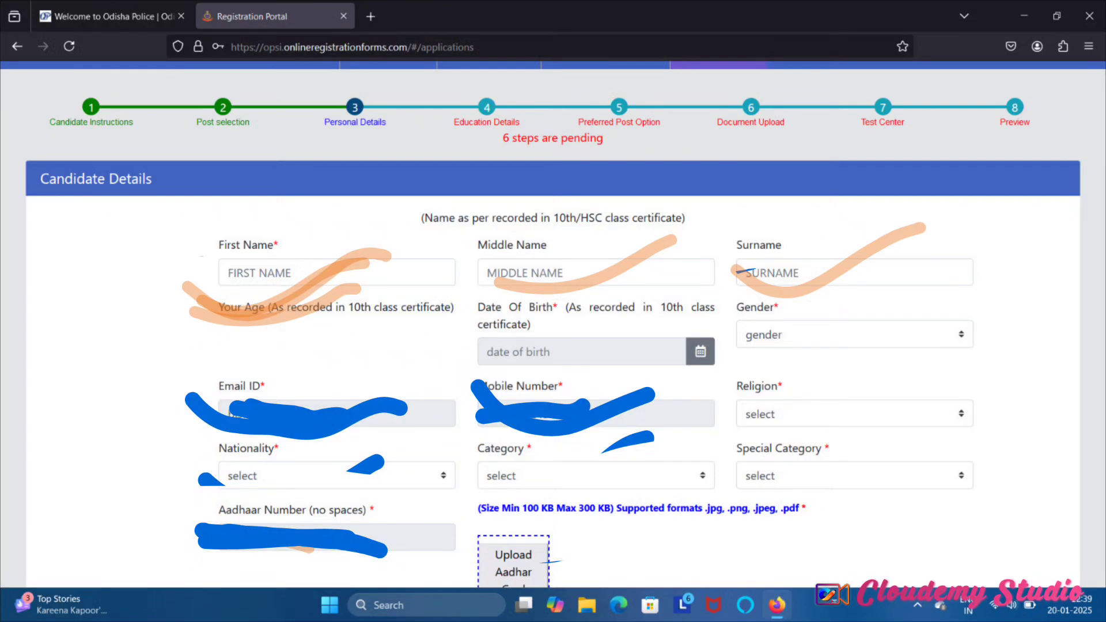
pyautogui.moveTo(145, 392)
pyautogui.mouseDown()
pyautogui.moveTo(179, 422)
pyautogui.moveTo(287, 420)
pyautogui.moveTo(374, 363)
pyautogui.mouseUp()
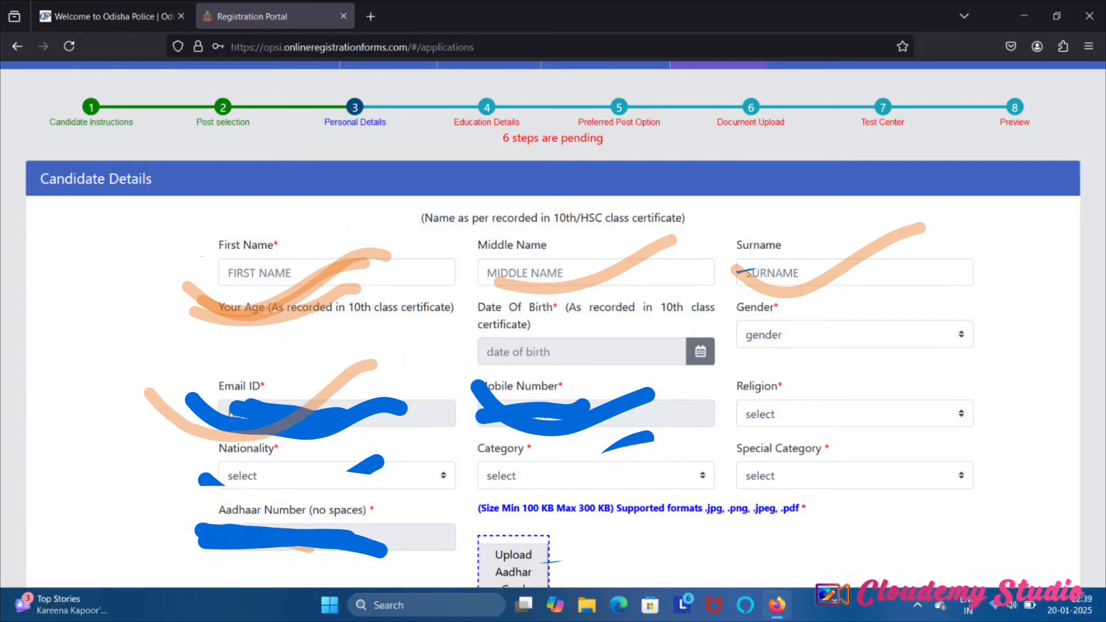
pyautogui.moveTo(473, 406)
pyautogui.mouseDown()
pyautogui.moveTo(532, 444)
pyautogui.moveTo(683, 392)
pyautogui.mouseUp()
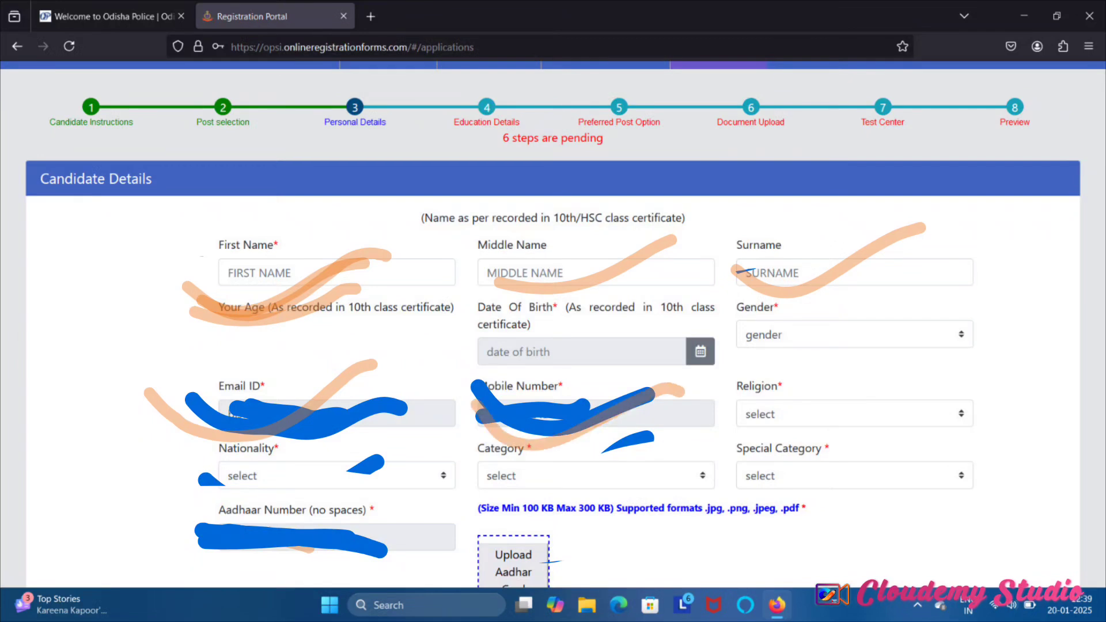
pyautogui.moveTo(921, 401)
pyautogui.mouseDown()
pyautogui.moveTo(930, 418)
pyautogui.moveTo(1104, 400)
pyautogui.mouseUp()
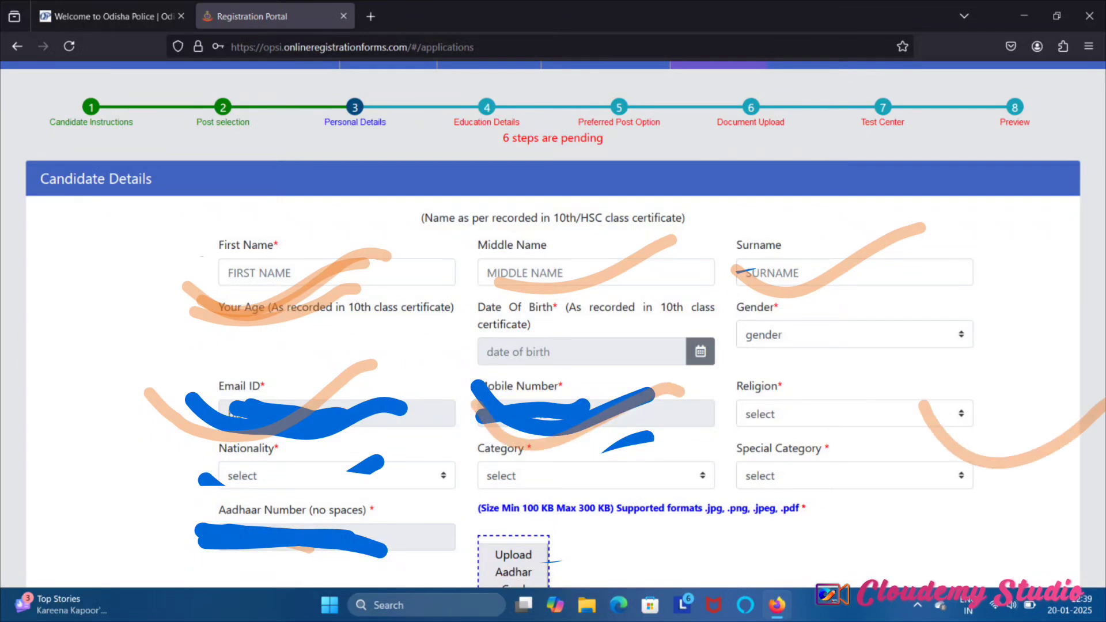
pyautogui.moveTo(395, 464); pyautogui.dragTo(475, 461)
pyautogui.moveTo(649, 478); pyautogui.dragTo(744, 446)
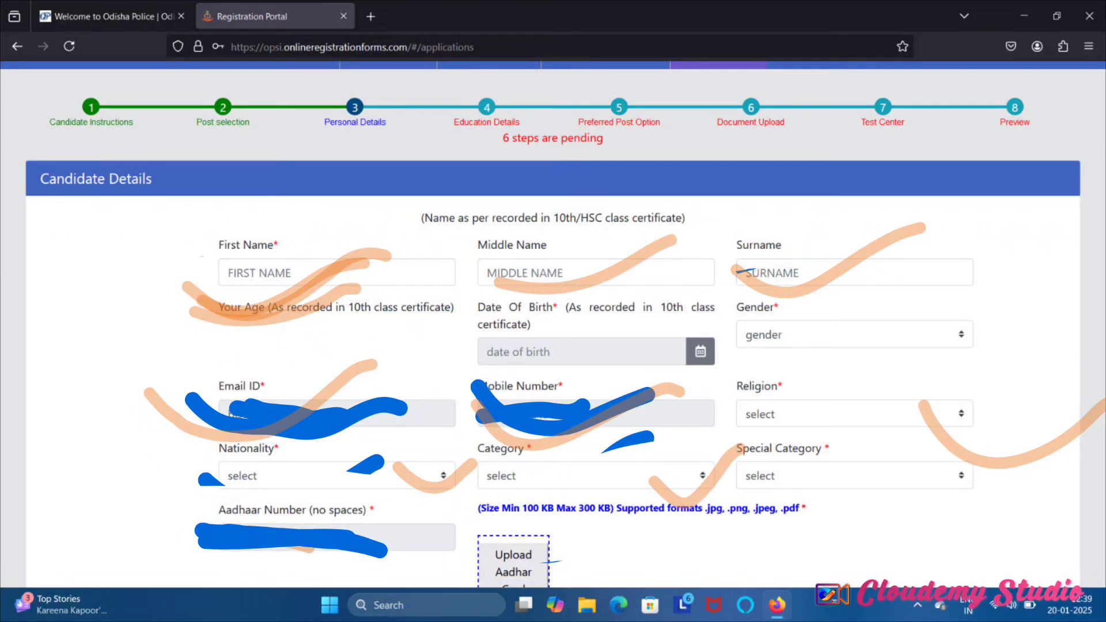
pyautogui.moveTo(848, 477)
pyautogui.mouseDown()
pyautogui.moveTo(960, 462)
pyautogui.moveTo(984, 446)
pyautogui.mouseUp()
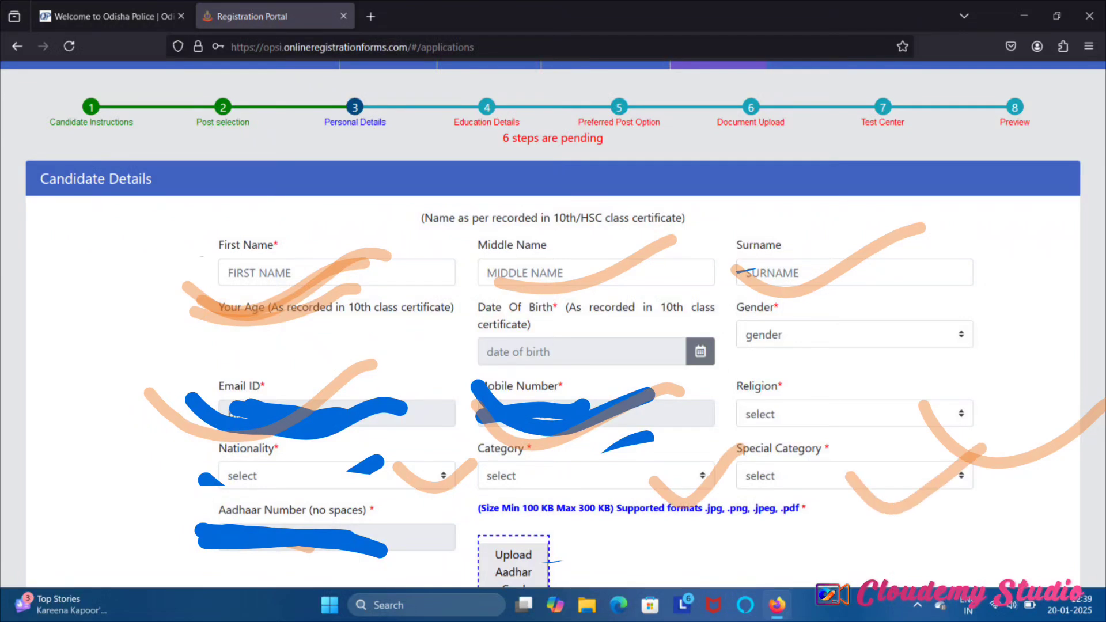
pyautogui.moveTo(879, 509); pyautogui.dragTo(980, 454)
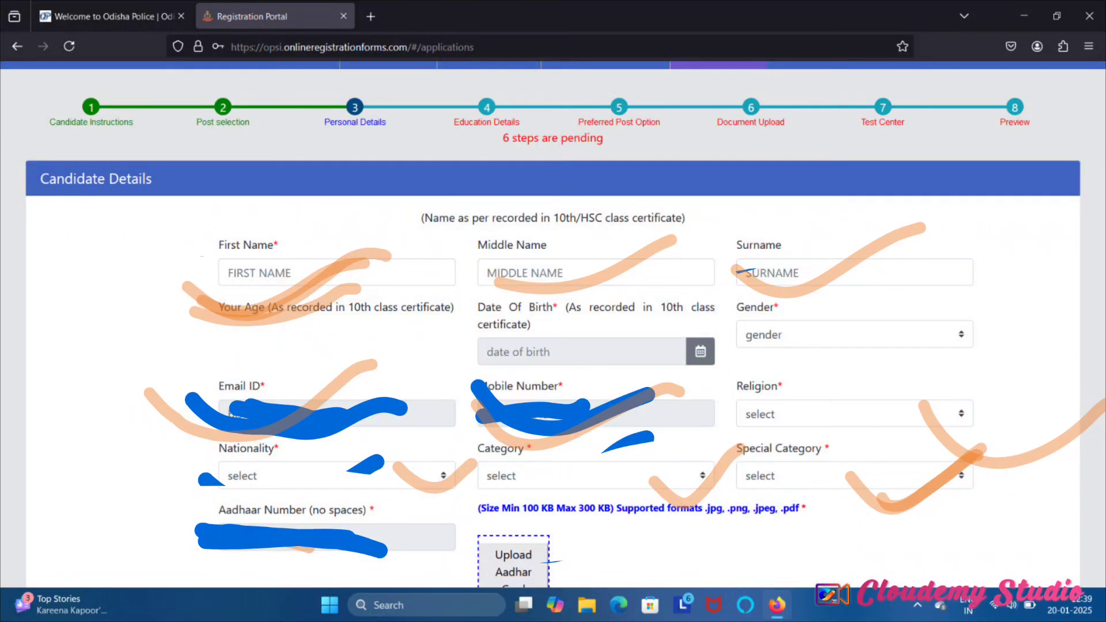
pyautogui.moveTo(864, 500); pyautogui.dragTo(1001, 460)
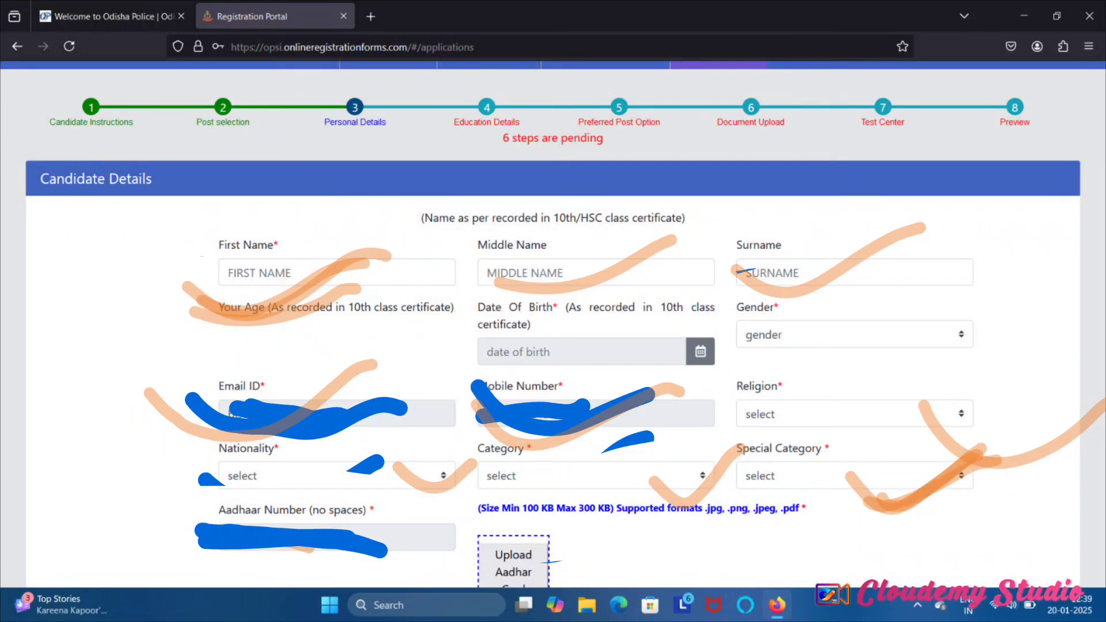
pyautogui.moveTo(867, 504); pyautogui.dragTo(1018, 465)
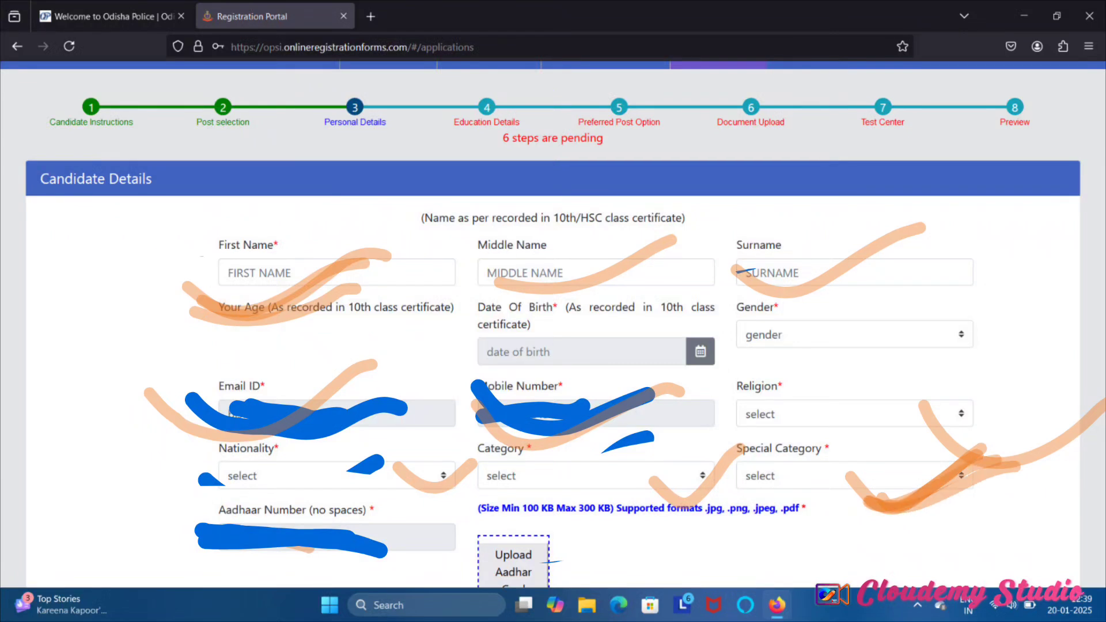
pyautogui.moveTo(193, 524)
pyautogui.mouseDown()
pyautogui.moveTo(298, 573)
pyautogui.moveTo(469, 499)
pyautogui.mouseUp()
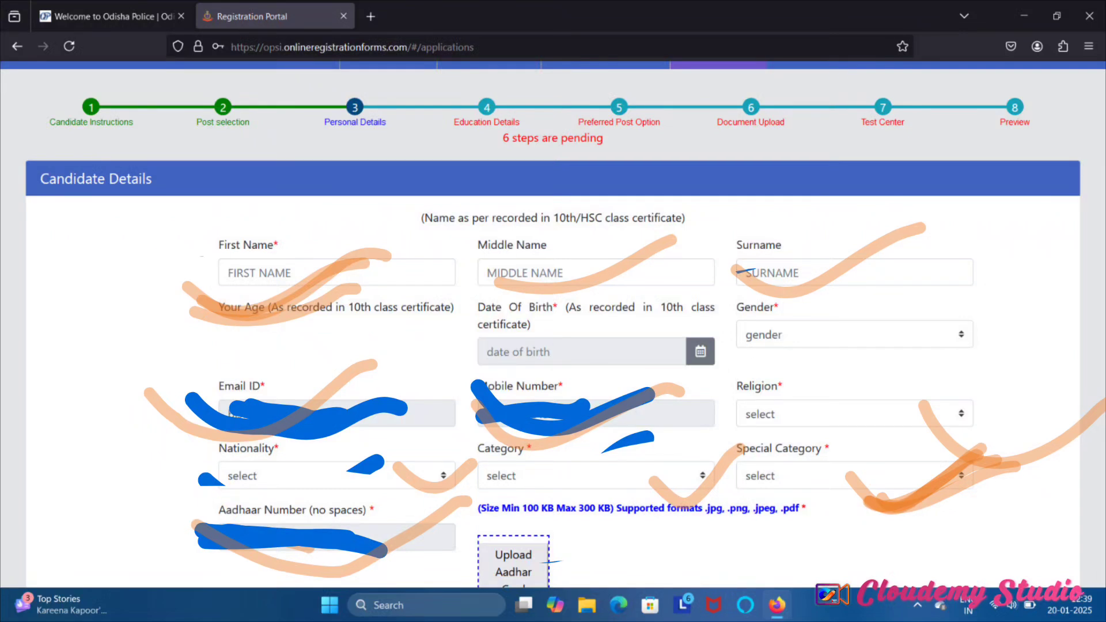
pyautogui.moveTo(467, 537); pyautogui.dragTo(586, 530)
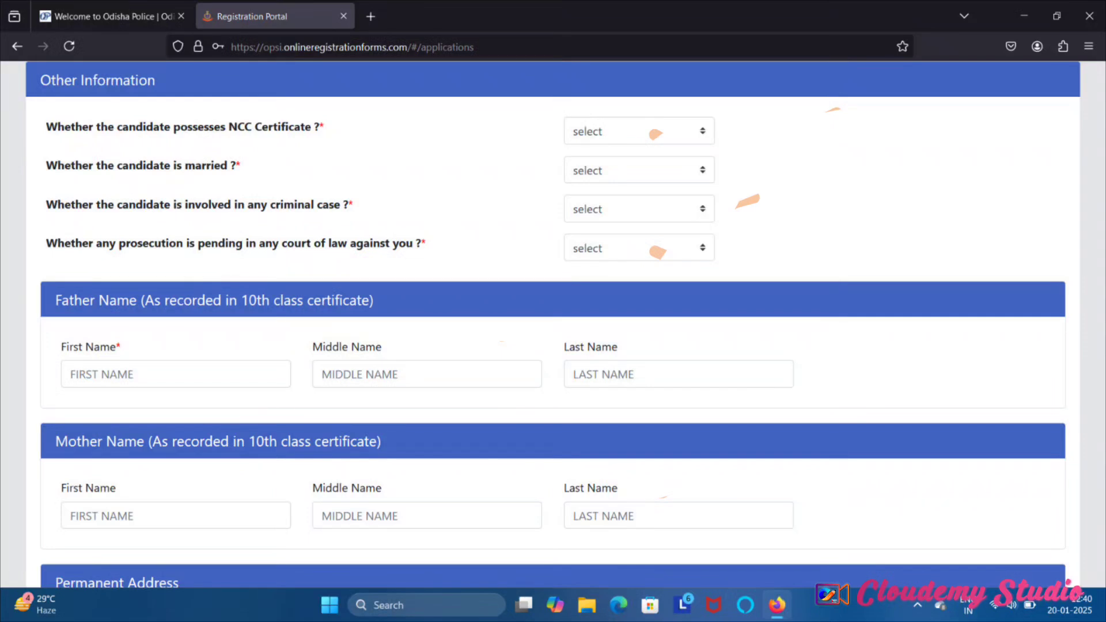
pyautogui.moveTo(573, 117); pyautogui.dragTo(806, 82)
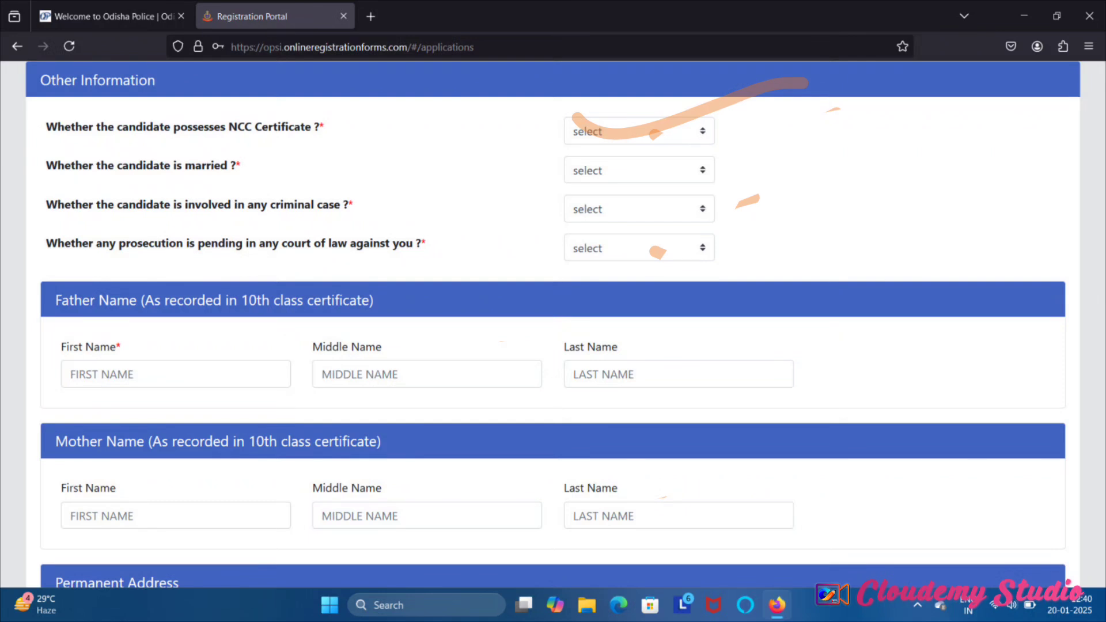
pyautogui.moveTo(593, 118); pyautogui.dragTo(748, 103)
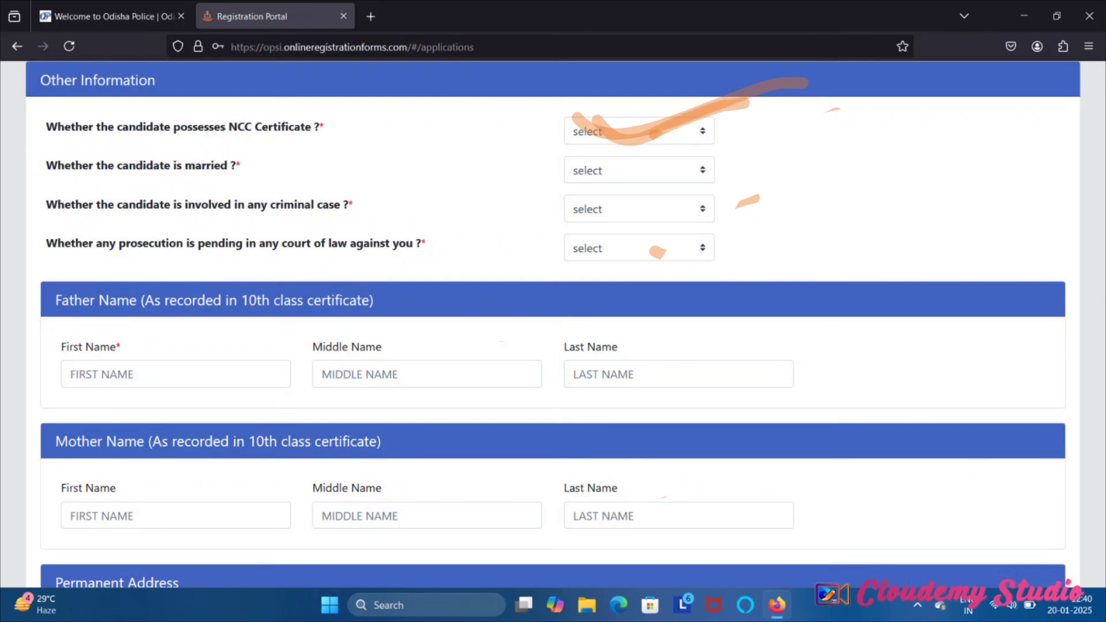
pyautogui.moveTo(686, 181); pyautogui.dragTo(793, 144)
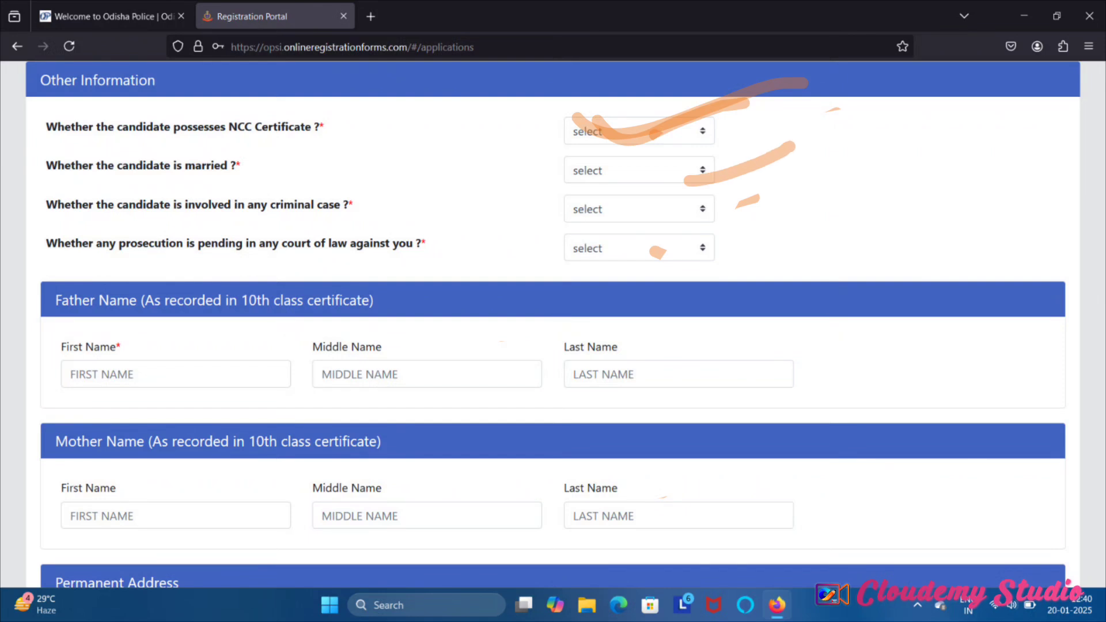
pyautogui.moveTo(643, 211); pyautogui.dragTo(807, 168)
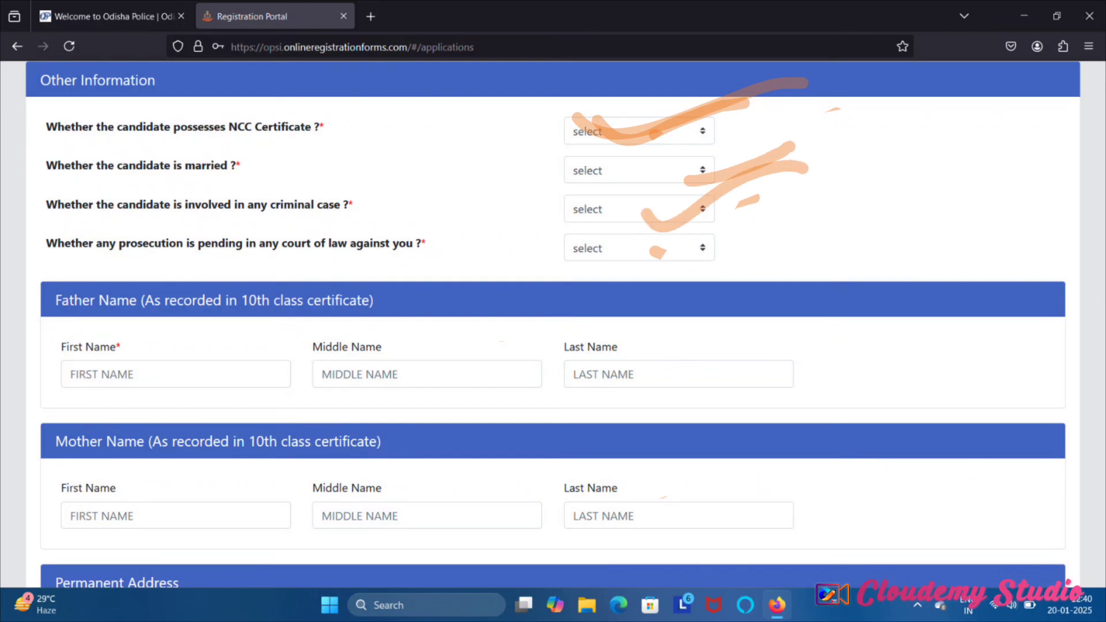
pyautogui.moveTo(685, 245); pyautogui.dragTo(827, 219)
pyautogui.moveTo(680, 246); pyautogui.dragTo(832, 223)
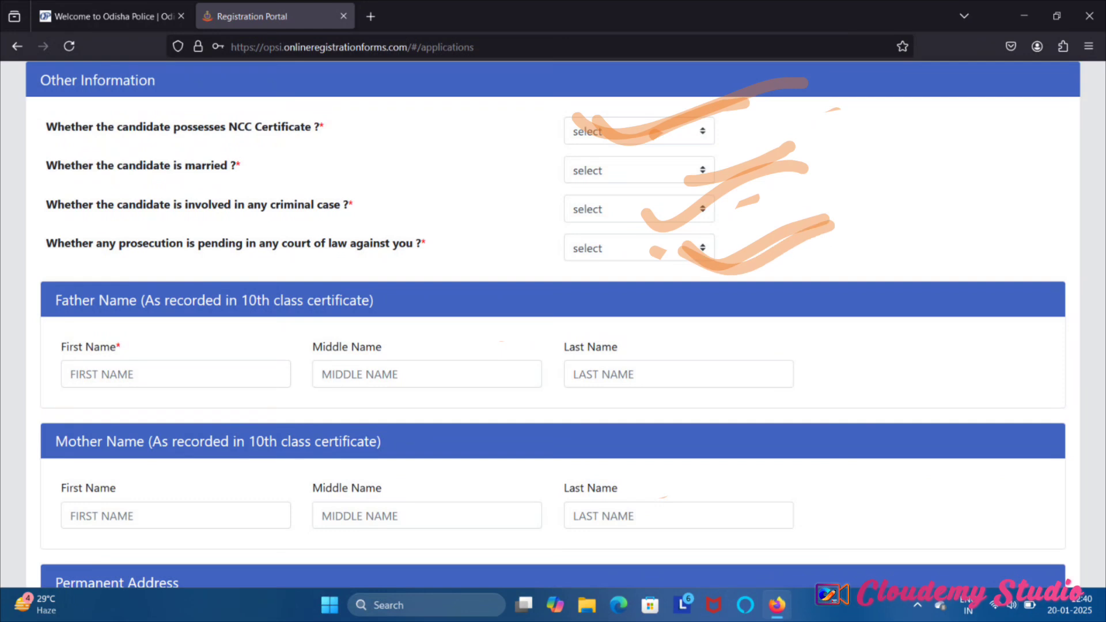
pyautogui.moveTo(679, 223); pyautogui.dragTo(782, 190)
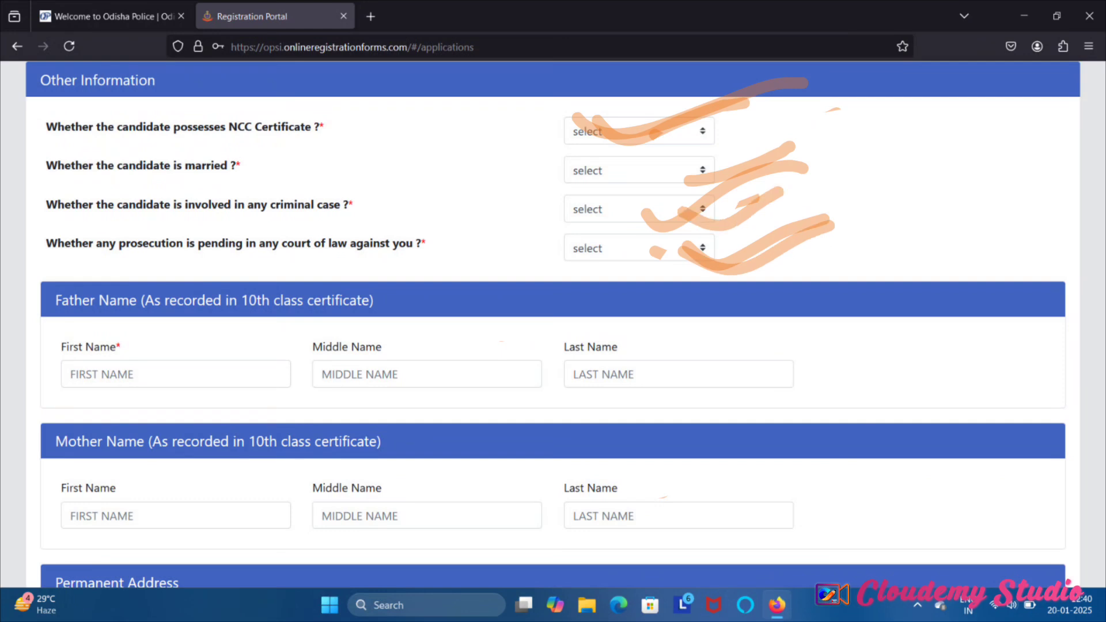
pyautogui.moveTo(43, 342); pyautogui.dragTo(209, 366)
pyautogui.moveTo(340, 368)
pyautogui.mouseDown()
pyautogui.moveTo(397, 420)
pyautogui.moveTo(532, 324)
pyautogui.mouseUp()
pyautogui.moveTo(576, 364)
pyautogui.mouseDown()
pyautogui.moveTo(605, 408)
pyautogui.moveTo(851, 287)
pyautogui.mouseUp()
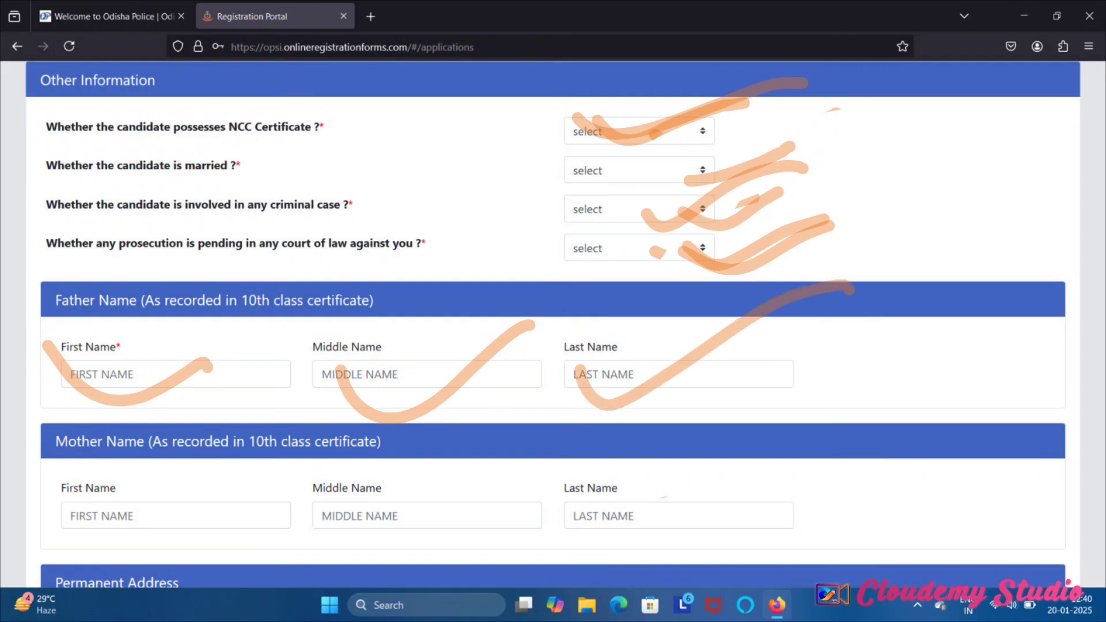
pyautogui.moveTo(75, 489); pyautogui.dragTo(293, 479)
pyautogui.moveTo(353, 531); pyautogui.dragTo(489, 480)
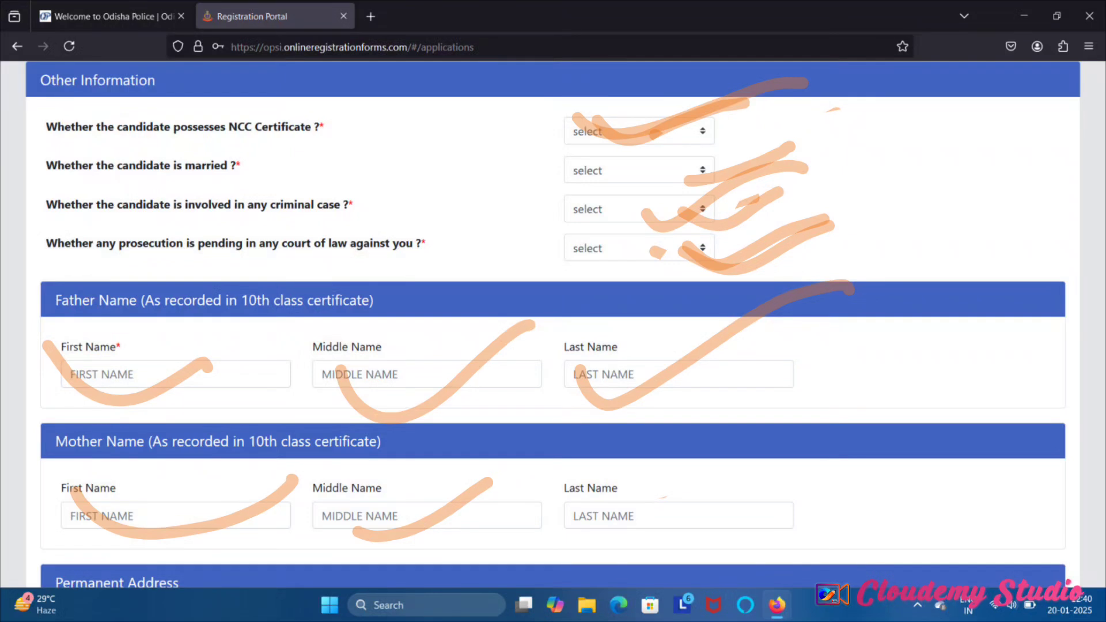
pyautogui.moveTo(567, 528); pyautogui.dragTo(714, 497)
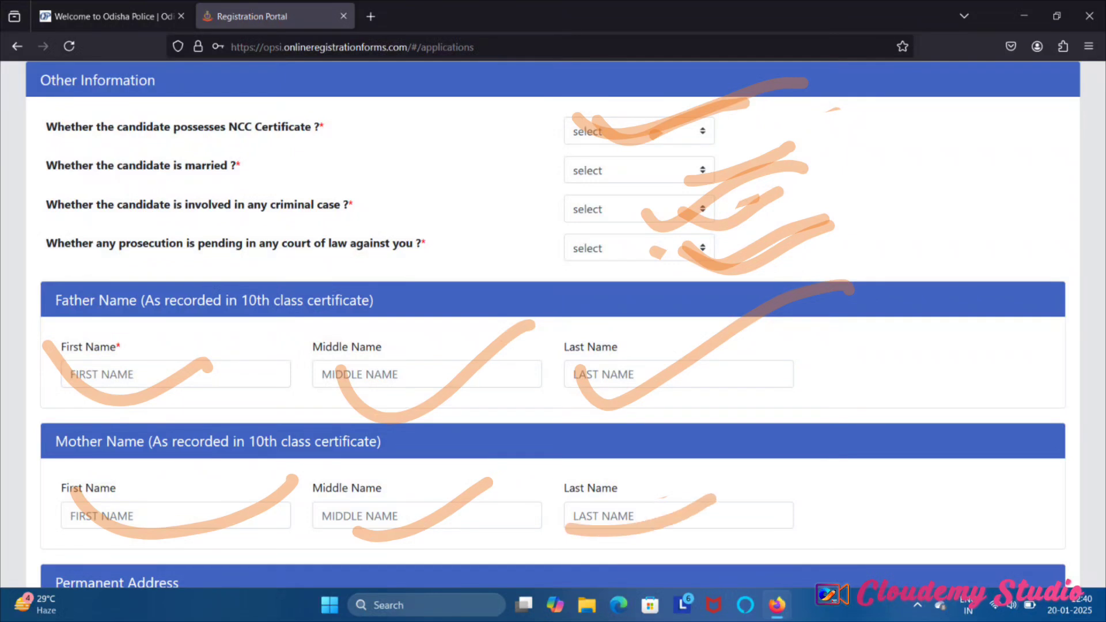
pyautogui.scroll(-8, 381, 577)
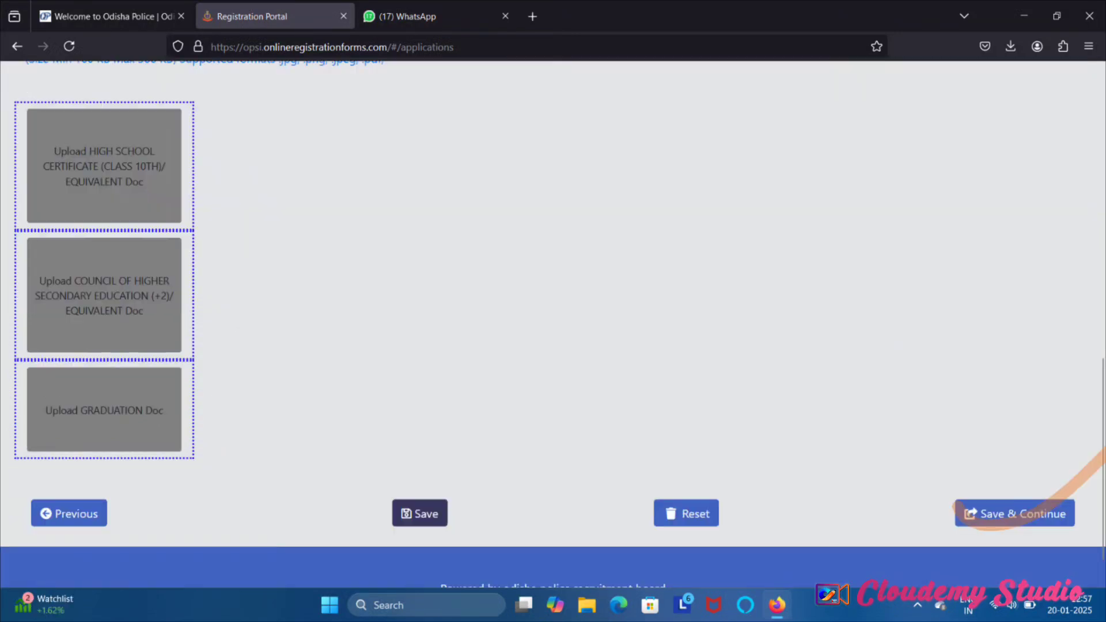
pyautogui.moveTo(101, 200); pyautogui.dragTo(272, 125)
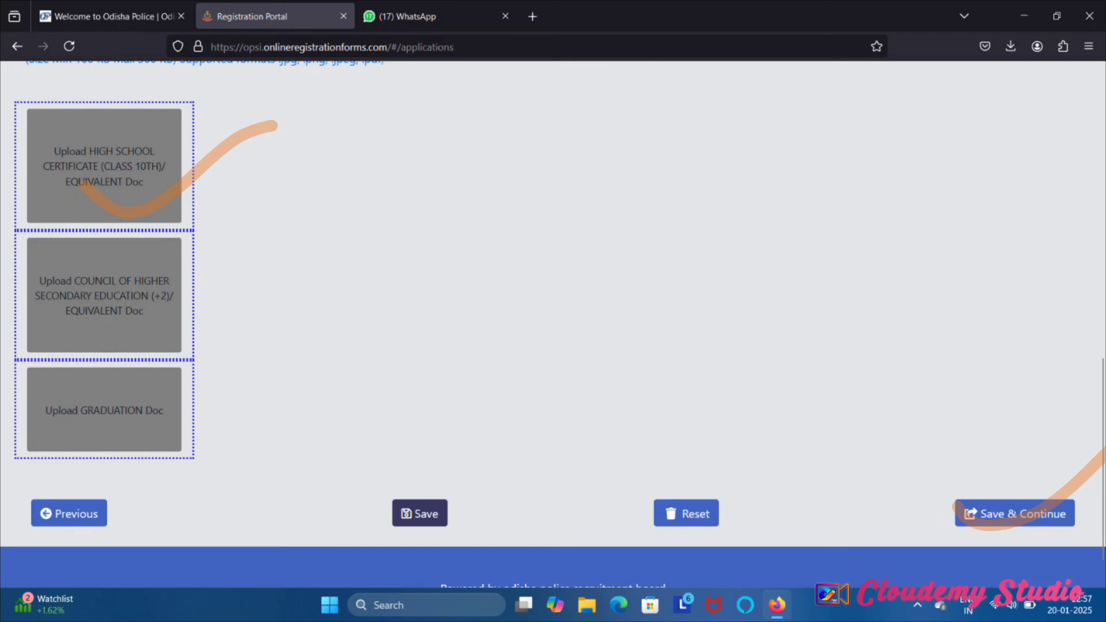
pyautogui.moveTo(107, 300); pyautogui.dragTo(270, 236)
pyautogui.moveTo(83, 394); pyautogui.dragTo(270, 377)
pyautogui.moveTo(759, 125)
pyautogui.mouseDown()
pyautogui.moveTo(782, 151)
pyautogui.moveTo(887, 107)
pyautogui.mouseUp()
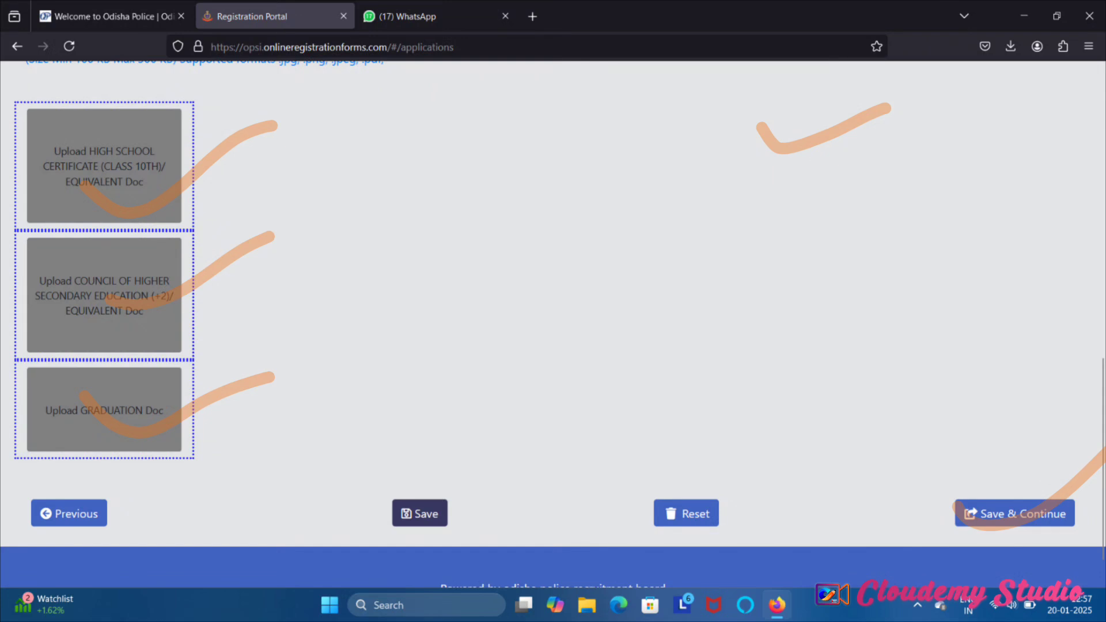
pyautogui.moveTo(87, 397); pyautogui.dragTo(223, 385)
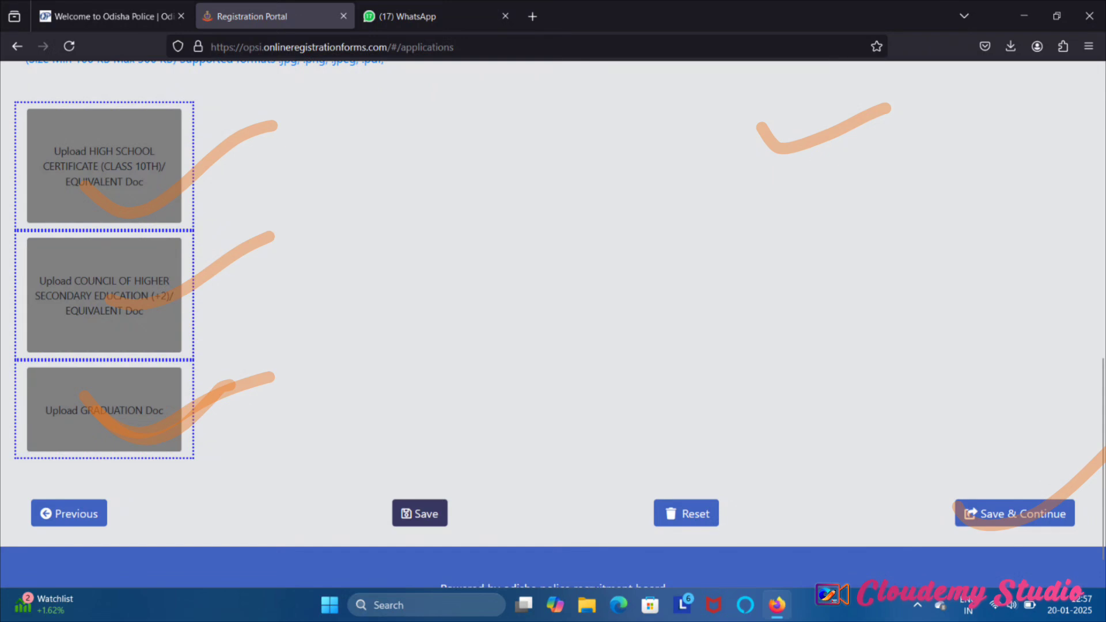
pyautogui.moveTo(775, 122); pyautogui.dragTo(854, 126)
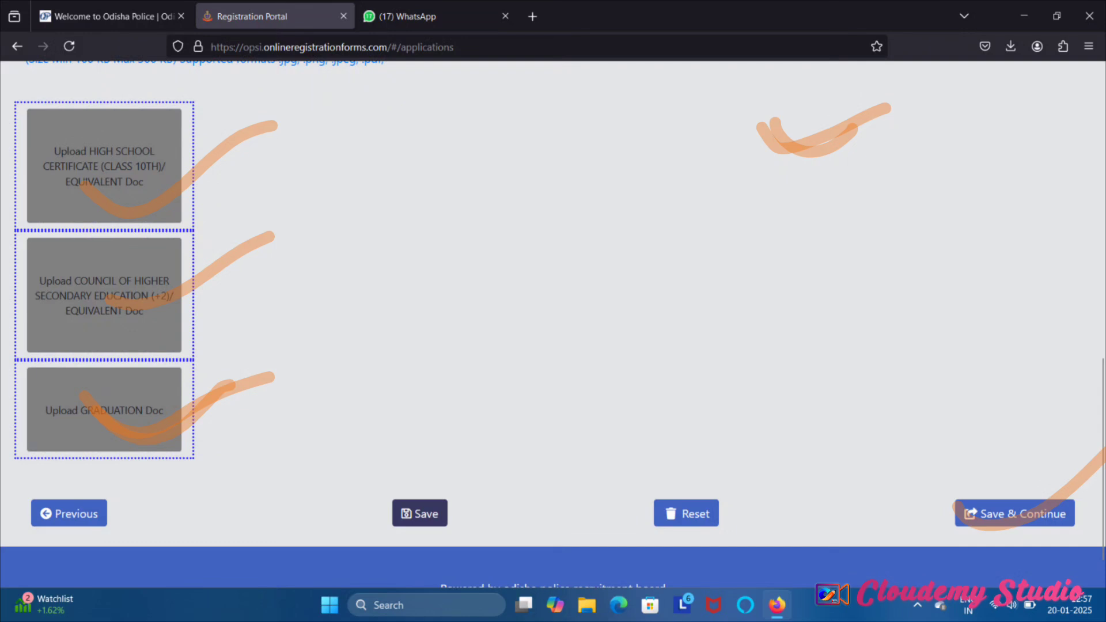
pyautogui.moveTo(345, 497)
pyautogui.mouseDown()
pyautogui.moveTo(424, 525)
pyautogui.moveTo(577, 448)
pyautogui.mouseUp()
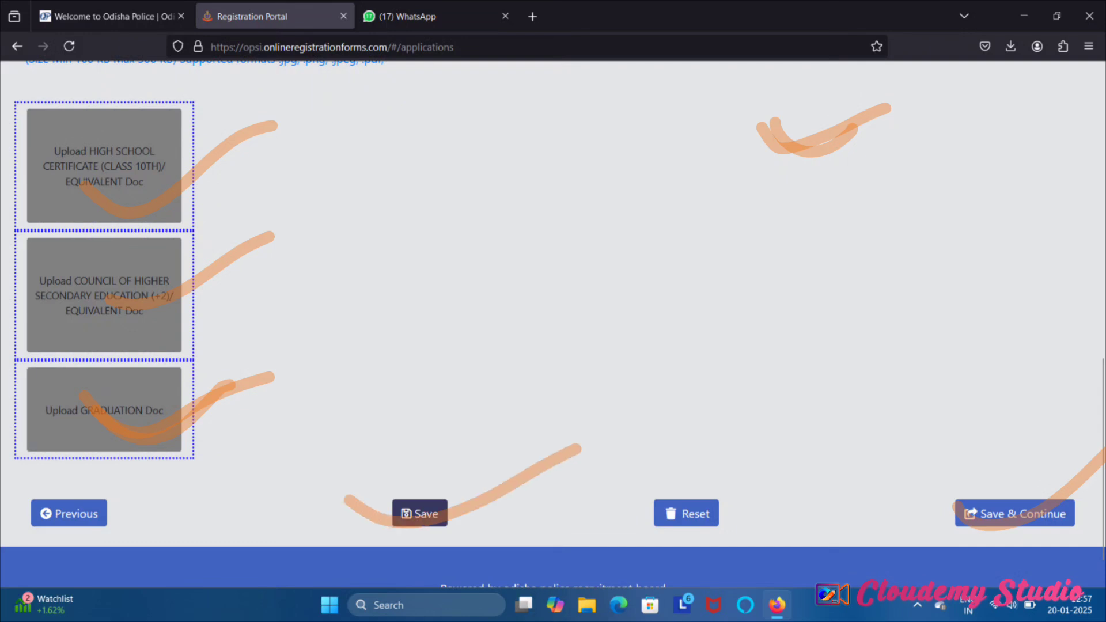
pyautogui.moveTo(967, 526); pyautogui.dragTo(1105, 481)
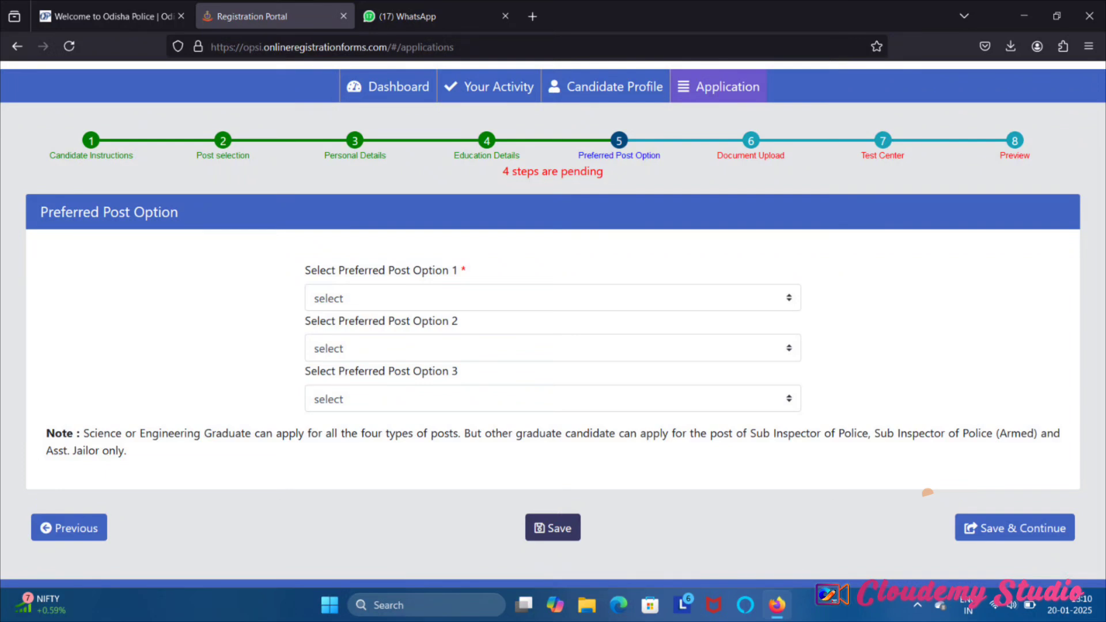
pyautogui.moveTo(705, 275); pyautogui.dragTo(890, 281)
pyautogui.moveTo(742, 337); pyautogui.dragTo(942, 296)
pyautogui.moveTo(760, 390)
pyautogui.mouseDown()
pyautogui.moveTo(819, 420)
pyautogui.moveTo(907, 372)
pyautogui.mouseUp()
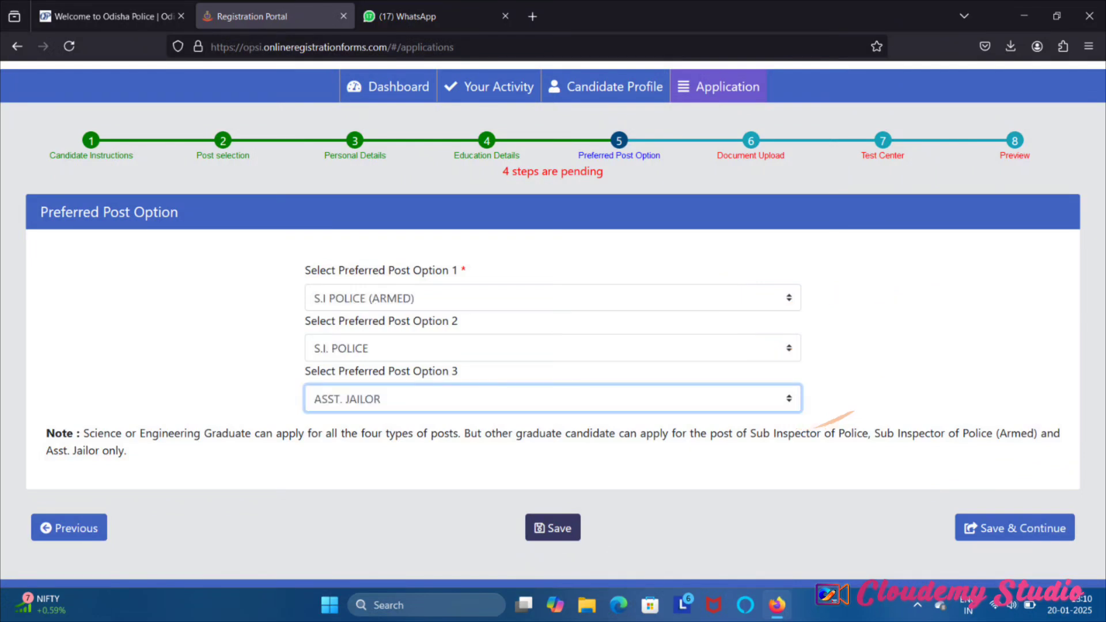
pyautogui.moveTo(739, 272); pyautogui.dragTo(883, 278)
pyautogui.moveTo(748, 345)
pyautogui.mouseDown()
pyautogui.moveTo(772, 354)
pyautogui.moveTo(895, 313)
pyautogui.mouseUp()
pyautogui.moveTo(771, 382); pyautogui.dragTo(944, 335)
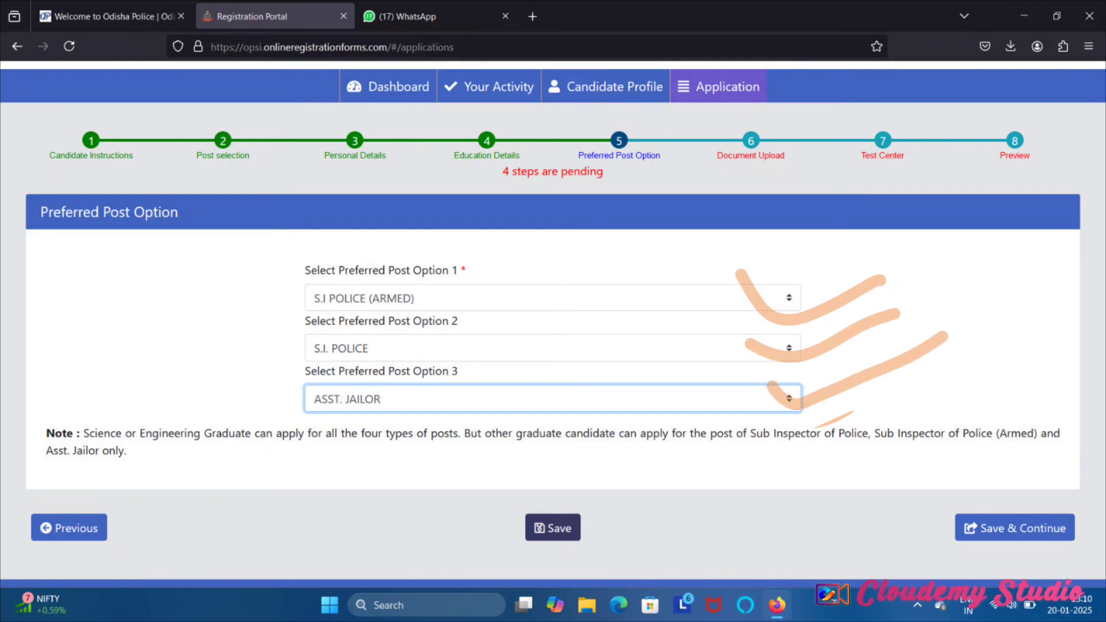
pyautogui.moveTo(746, 295)
pyautogui.mouseDown()
pyautogui.moveTo(755, 306)
pyautogui.moveTo(880, 255)
pyautogui.mouseUp()
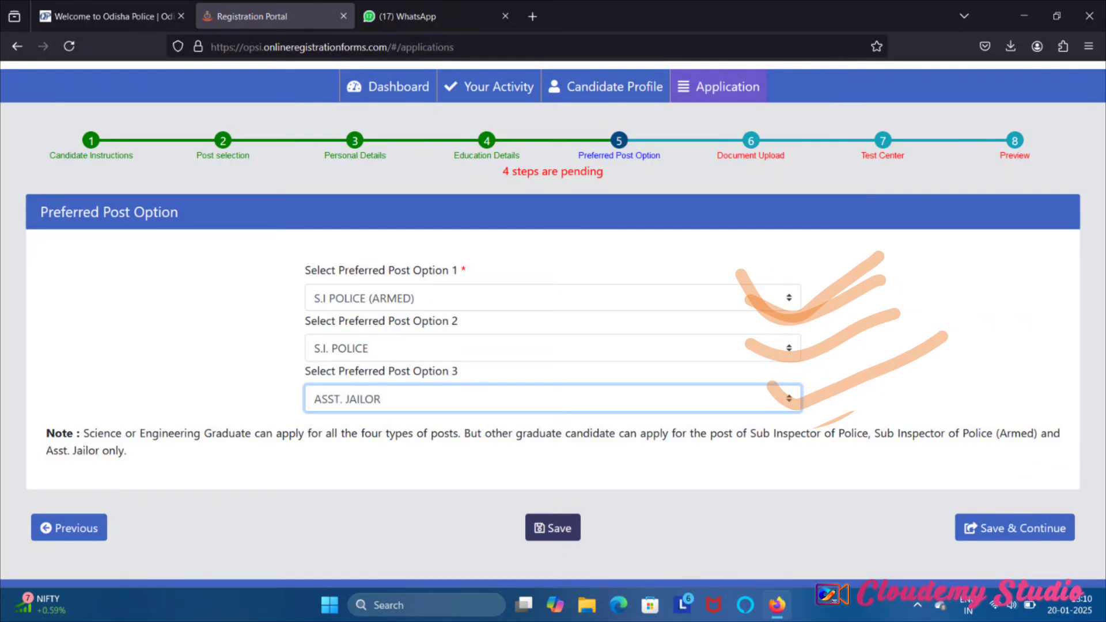
pyautogui.moveTo(750, 343); pyautogui.dragTo(875, 320)
pyautogui.moveTo(765, 385); pyautogui.dragTo(967, 330)
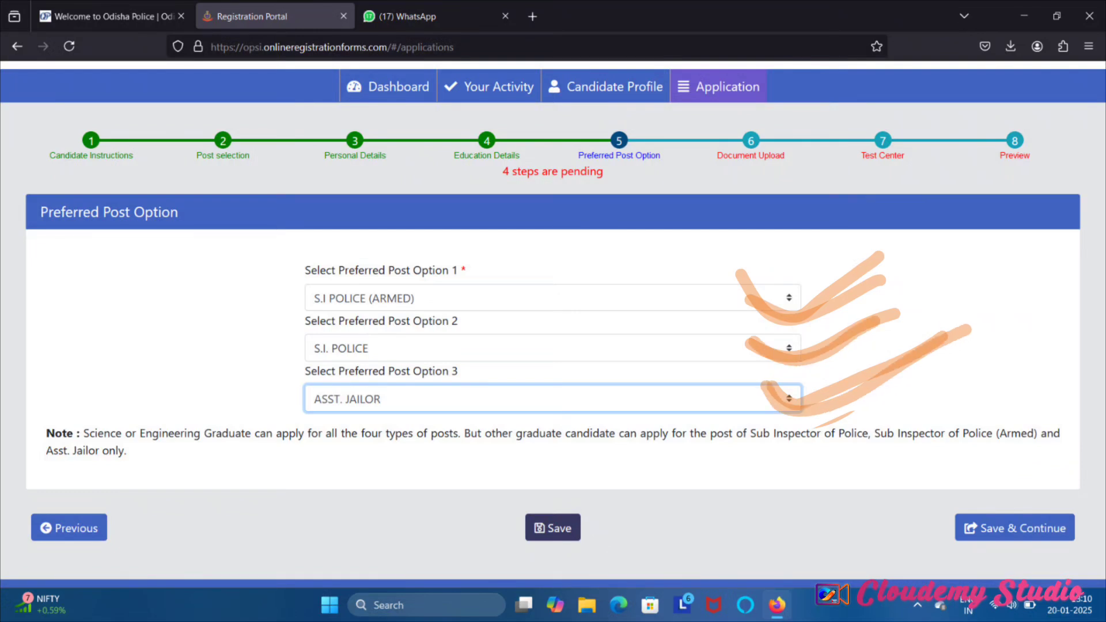
pyautogui.moveTo(484, 500); pyautogui.dragTo(684, 476)
pyautogui.moveTo(881, 540); pyautogui.dragTo(1103, 467)
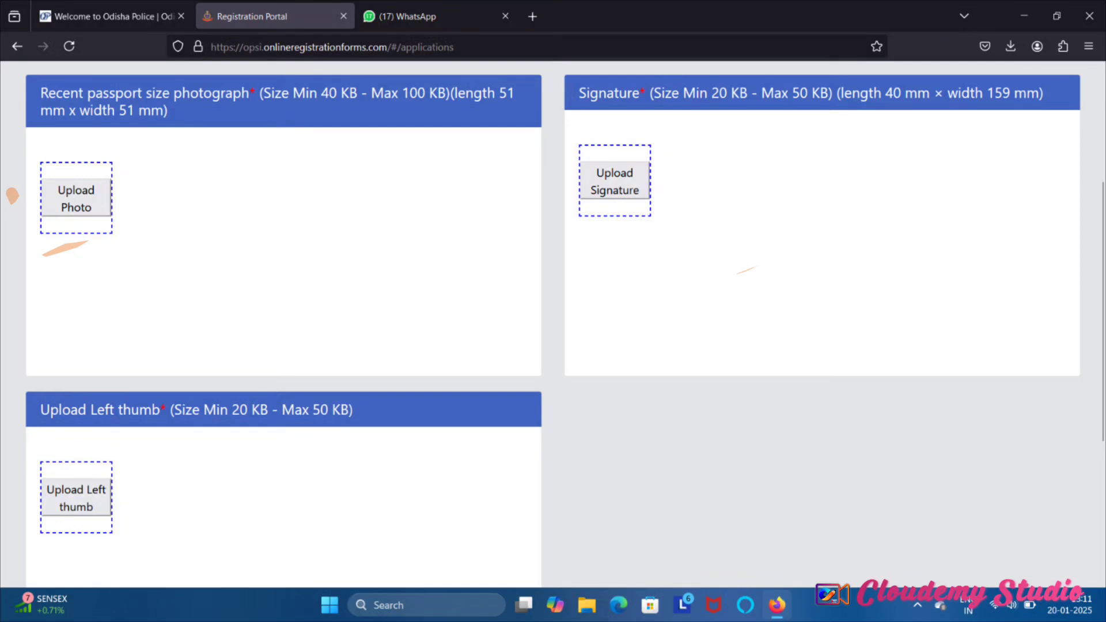
pyautogui.moveTo(44, 187)
pyautogui.mouseDown()
pyautogui.moveTo(95, 238)
pyautogui.moveTo(231, 175)
pyautogui.mouseUp()
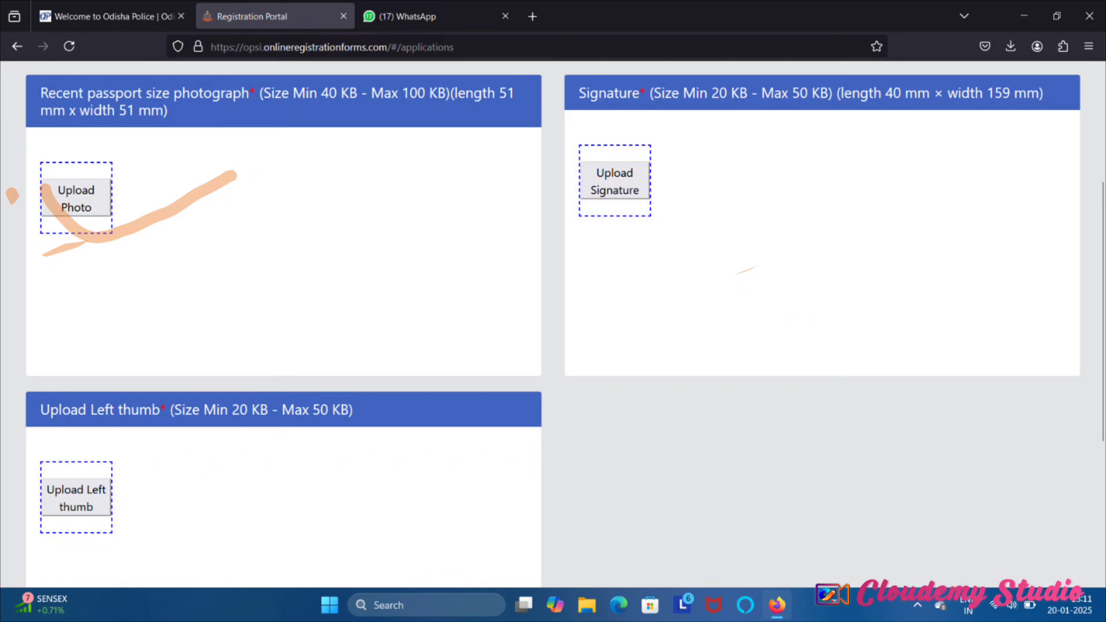
pyautogui.moveTo(549, 187); pyautogui.dragTo(793, 122)
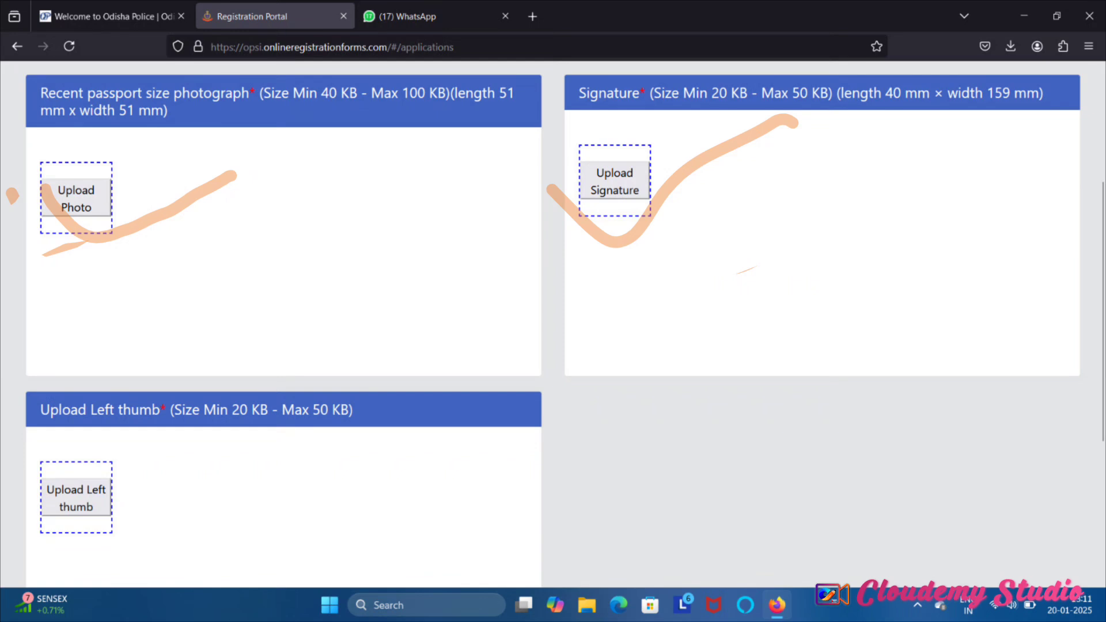
pyautogui.moveTo(616, 117); pyautogui.dragTo(841, 124)
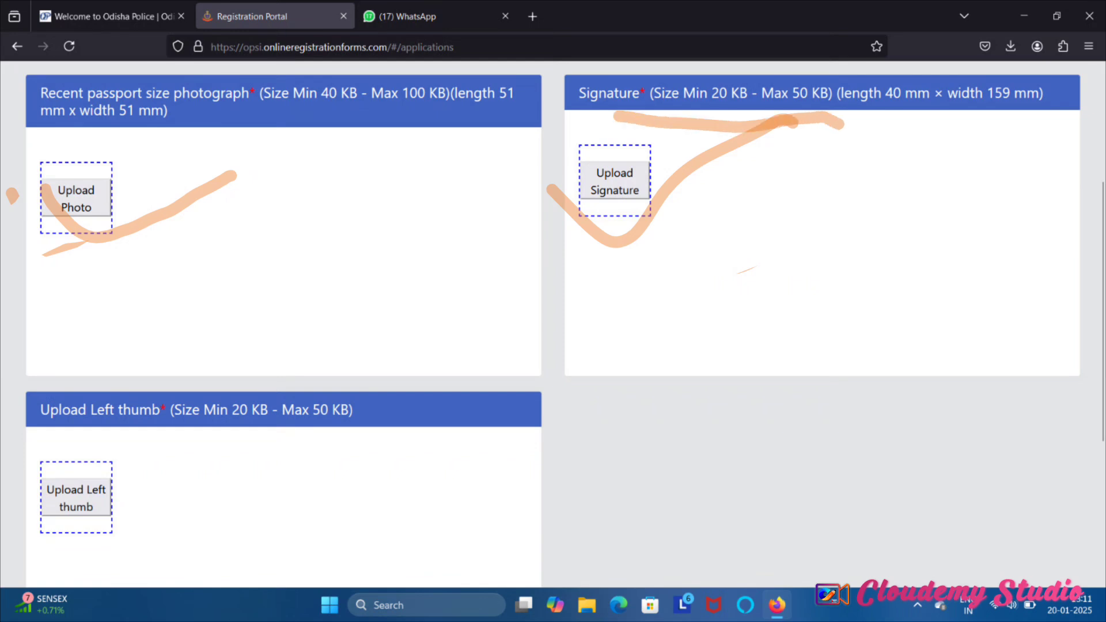
pyautogui.moveTo(33, 472); pyautogui.dragTo(266, 441)
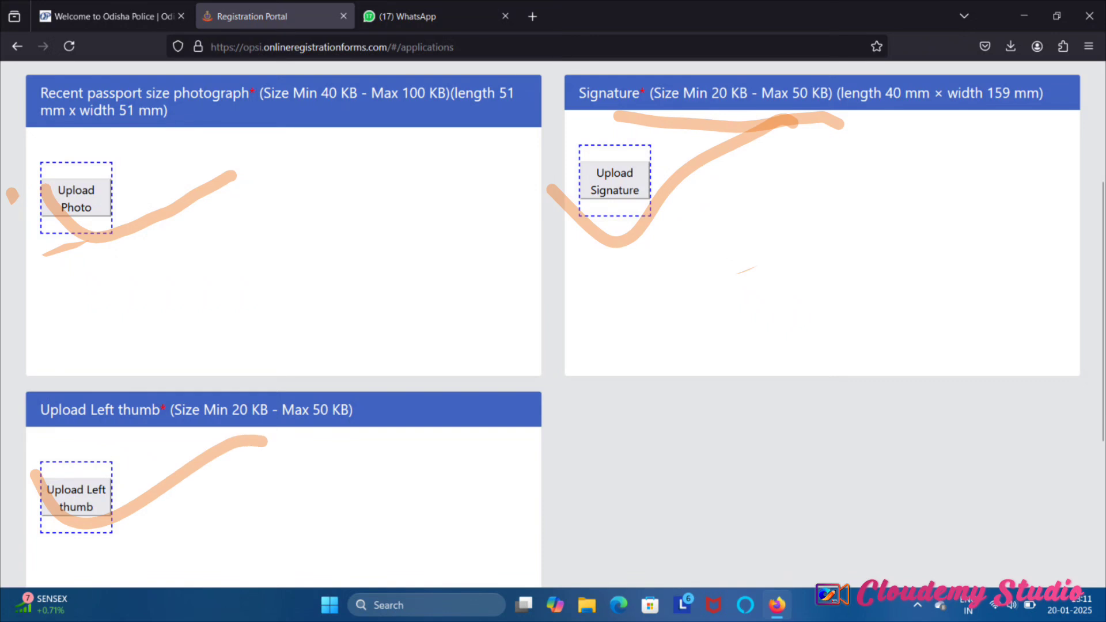
pyautogui.moveTo(122, 444); pyautogui.dragTo(413, 450)
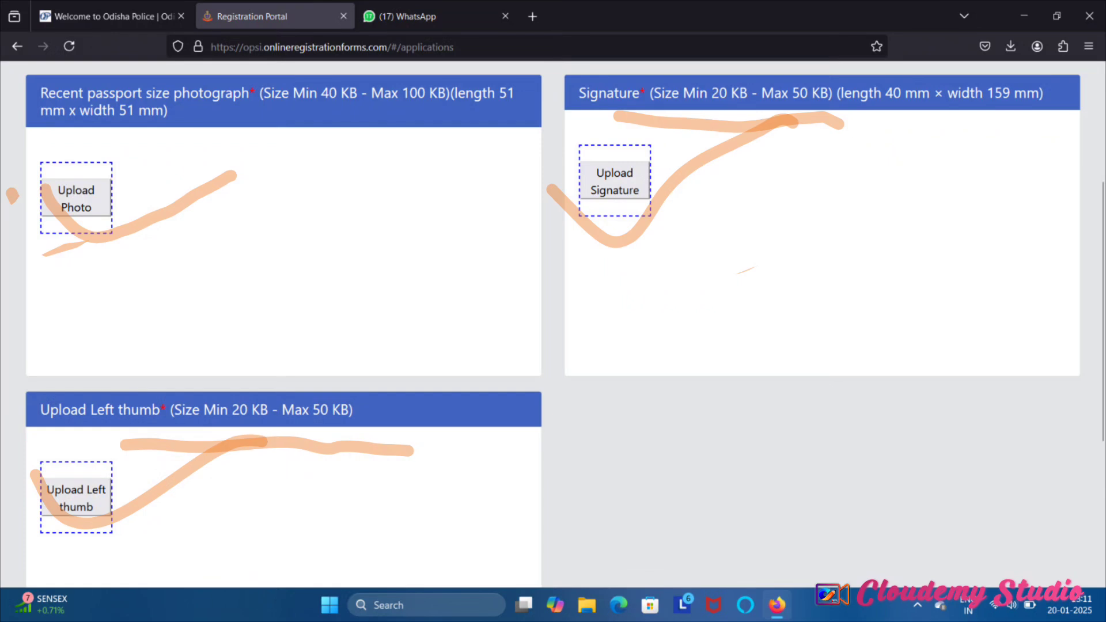
pyautogui.scroll(-3, 553, 322)
pyautogui.moveTo(486, 493)
pyautogui.mouseDown()
pyautogui.moveTo(671, 464)
pyautogui.moveTo(771, 417)
pyautogui.mouseUp()
pyautogui.moveTo(913, 490); pyautogui.dragTo(1102, 429)
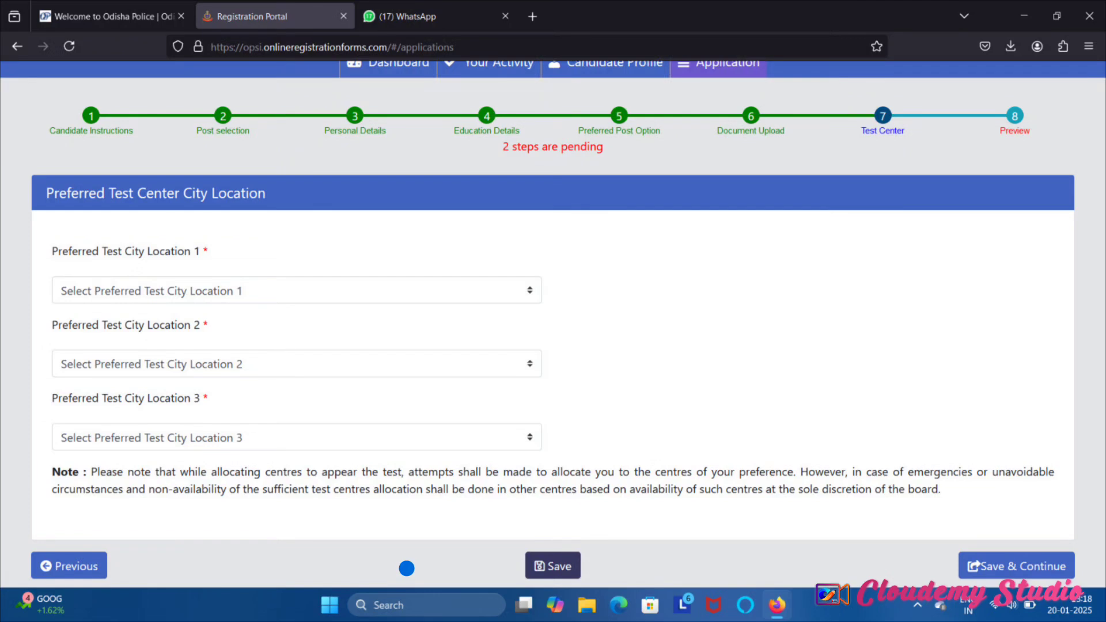
pyautogui.moveTo(455, 270); pyautogui.dragTo(746, 193)
pyautogui.moveTo(480, 353); pyautogui.dragTo(713, 300)
pyautogui.moveTo(480, 417)
pyautogui.mouseDown()
pyautogui.moveTo(504, 444)
pyautogui.moveTo(701, 358)
pyautogui.mouseUp()
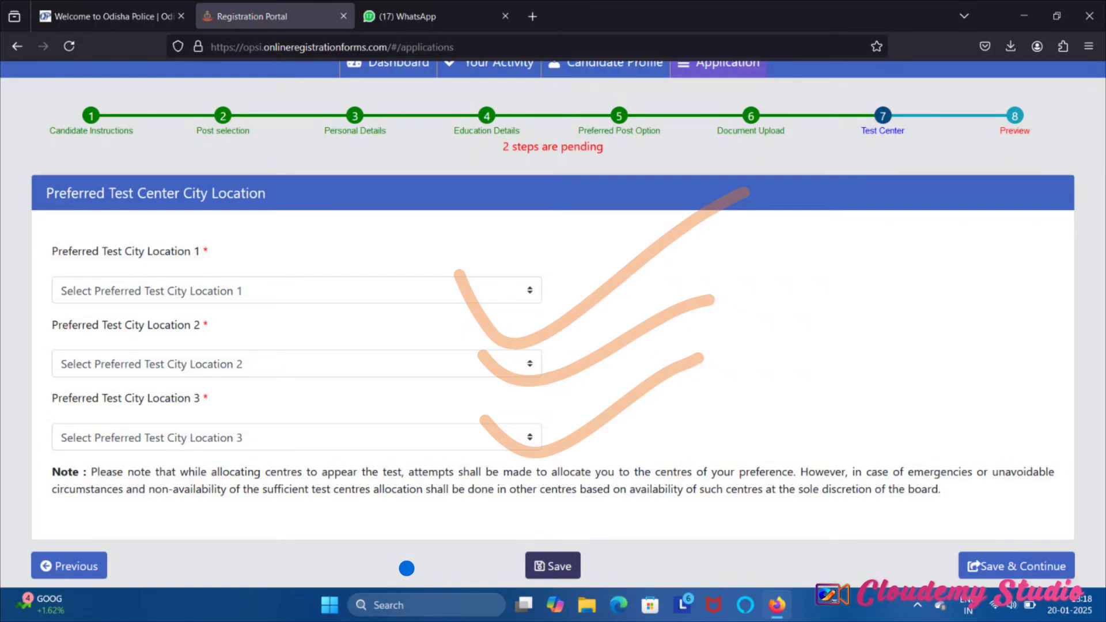
pyautogui.moveTo(457, 288)
pyautogui.mouseDown()
pyautogui.moveTo(478, 328)
pyautogui.moveTo(653, 242)
pyautogui.mouseUp()
pyautogui.moveTo(446, 359); pyautogui.dragTo(613, 322)
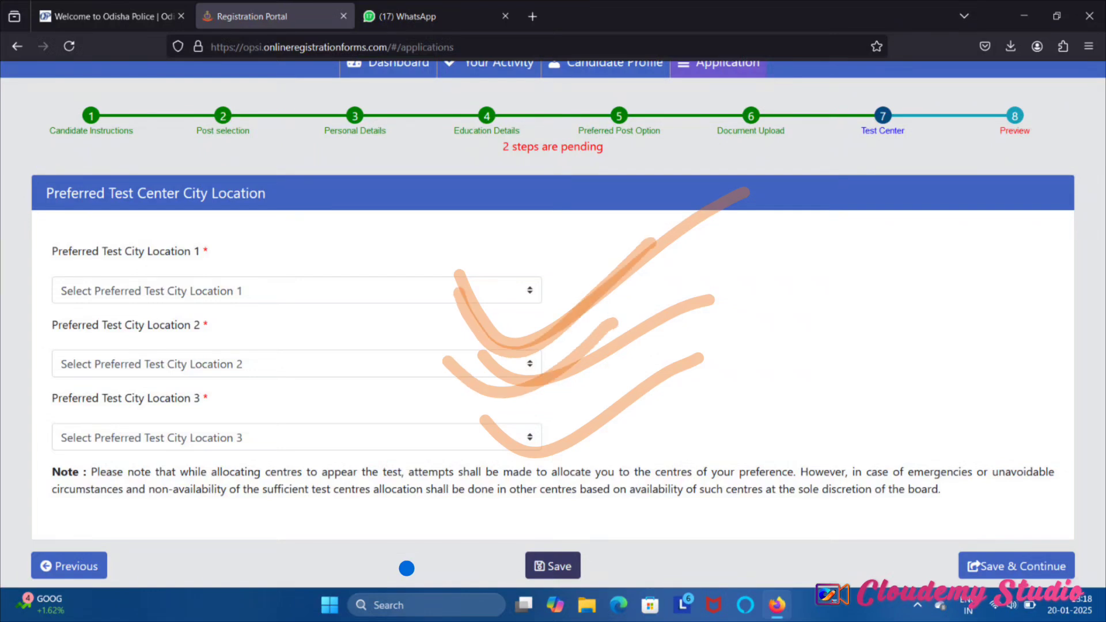
pyautogui.moveTo(463, 428); pyautogui.dragTo(710, 329)
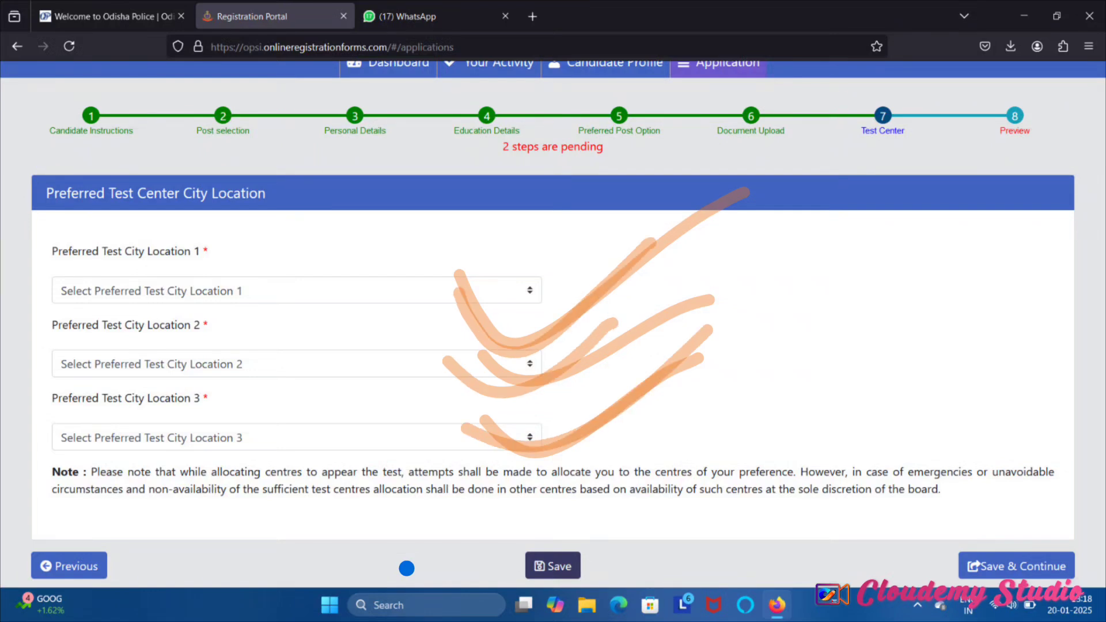
pyautogui.moveTo(943, 523)
pyautogui.mouseDown()
pyautogui.moveTo(948, 556)
pyautogui.moveTo(1087, 439)
pyautogui.mouseUp()
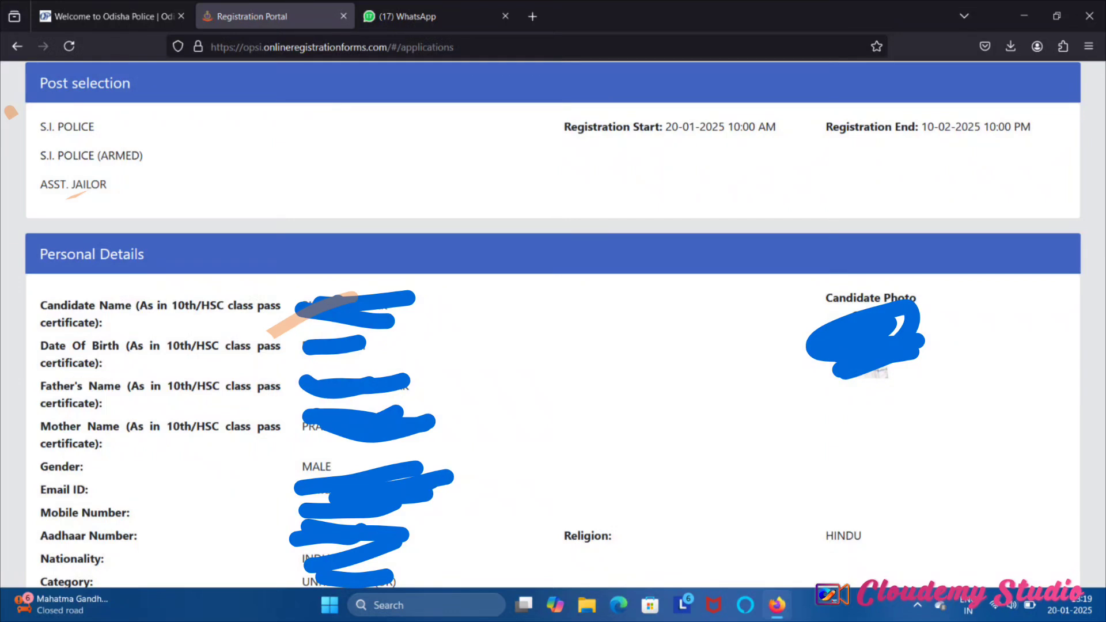
# - Review the application preview from the personal and education details through the preferred posts, uploaded documents and test centers to the declaration
pyautogui.moveTo(749, 327); pyautogui.dragTo(1099, 293)
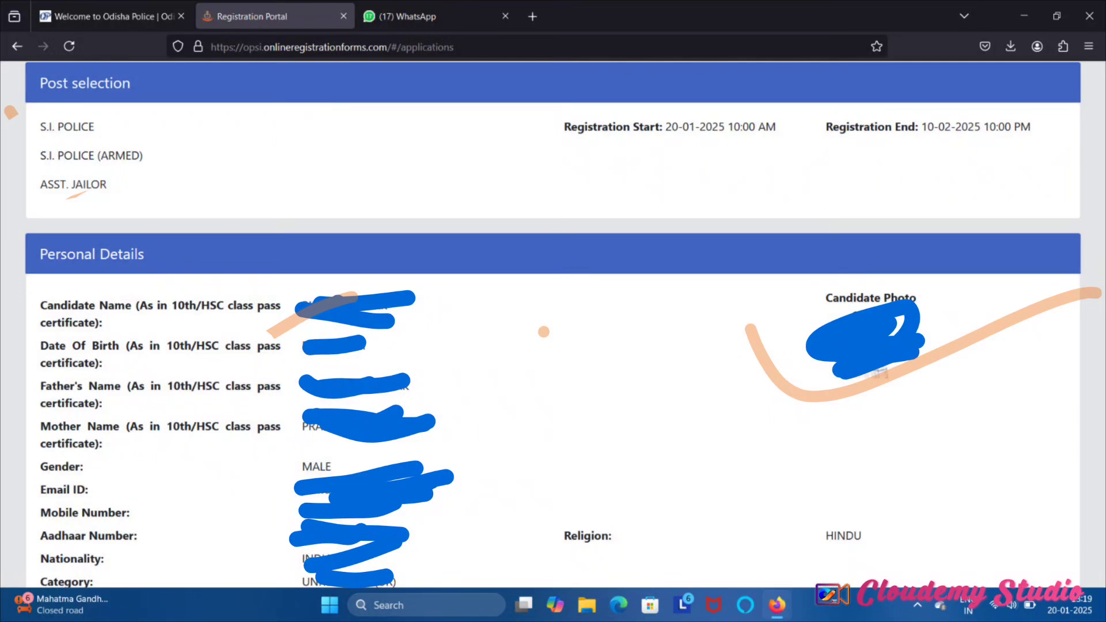
pyautogui.scroll(-10, 544, 331)
pyautogui.moveTo(49, 179)
pyautogui.mouseDown()
pyautogui.moveTo(331, 87)
pyautogui.moveTo(11, 296)
pyautogui.moveTo(334, 87)
pyautogui.mouseUp()
pyautogui.moveTo(35, 492)
pyautogui.mouseDown()
pyautogui.moveTo(69, 464)
pyautogui.moveTo(279, 524)
pyautogui.moveTo(69, 544)
pyautogui.moveTo(167, 432)
pyautogui.mouseUp()
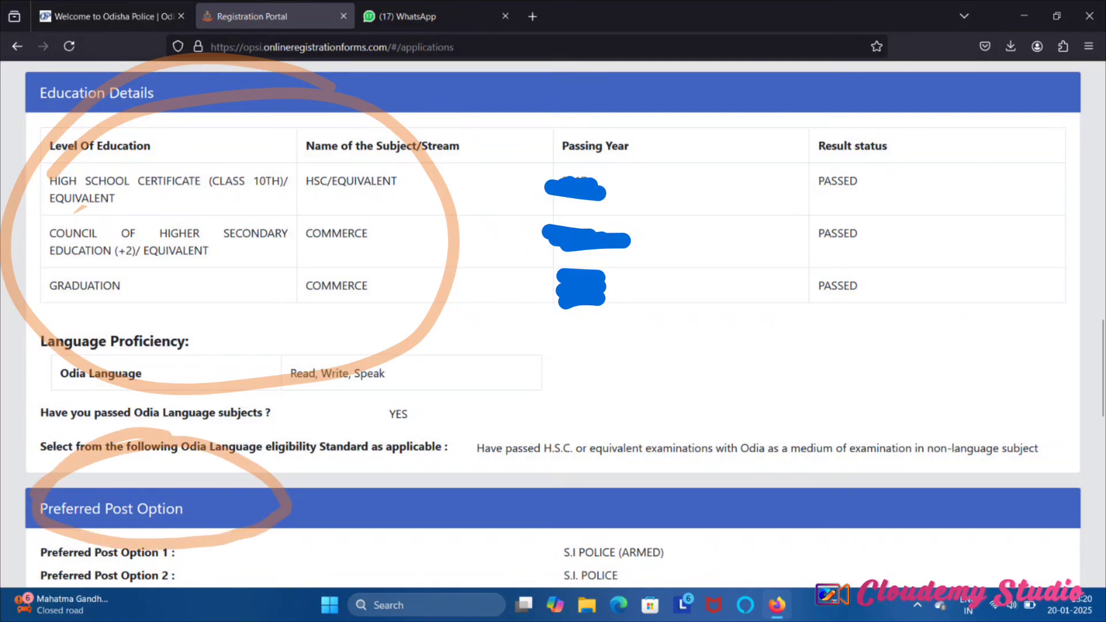
pyautogui.scroll(-7, 553, 322)
pyautogui.moveTo(29, 291)
pyautogui.mouseDown()
pyautogui.moveTo(334, 245)
pyautogui.moveTo(766, 340)
pyautogui.moveTo(507, 440)
pyautogui.moveTo(731, 281)
pyautogui.mouseUp()
pyautogui.moveTo(754, 322)
pyautogui.mouseDown()
pyautogui.moveTo(490, 397)
pyautogui.moveTo(544, 351)
pyautogui.mouseUp()
pyautogui.moveTo(567, 256)
pyautogui.mouseDown()
pyautogui.moveTo(613, 334)
pyautogui.moveTo(636, 219)
pyautogui.mouseUp()
pyautogui.moveTo(570, 345)
pyautogui.mouseDown()
pyautogui.moveTo(674, 354)
pyautogui.moveTo(575, 409)
pyautogui.moveTo(841, 234)
pyautogui.moveTo(838, 204)
pyautogui.mouseUp()
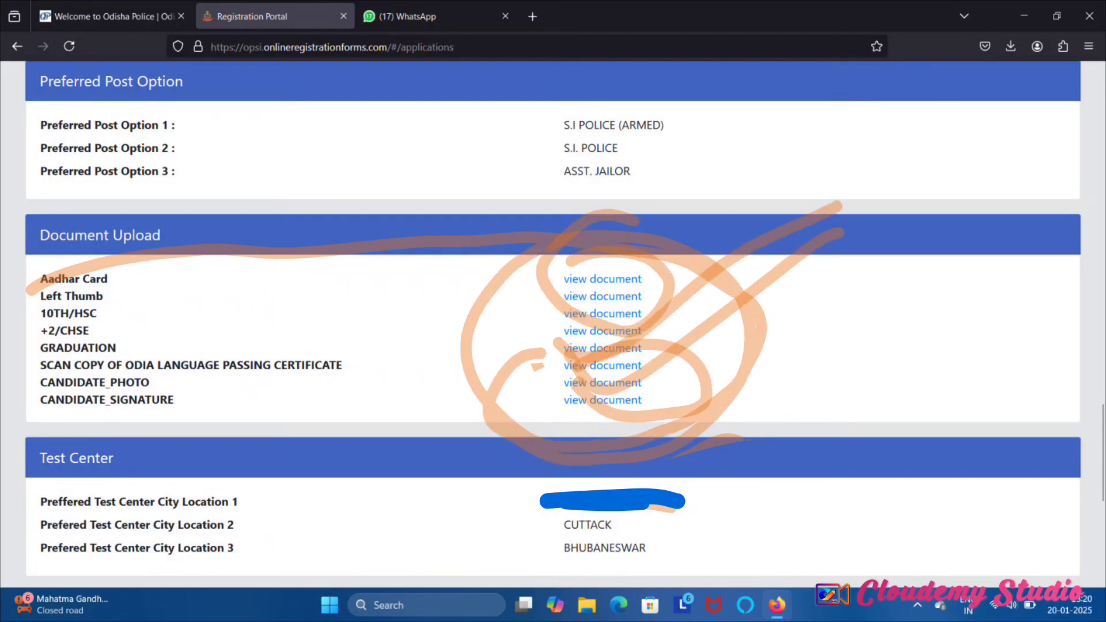
pyautogui.moveTo(564, 311); pyautogui.dragTo(838, 230)
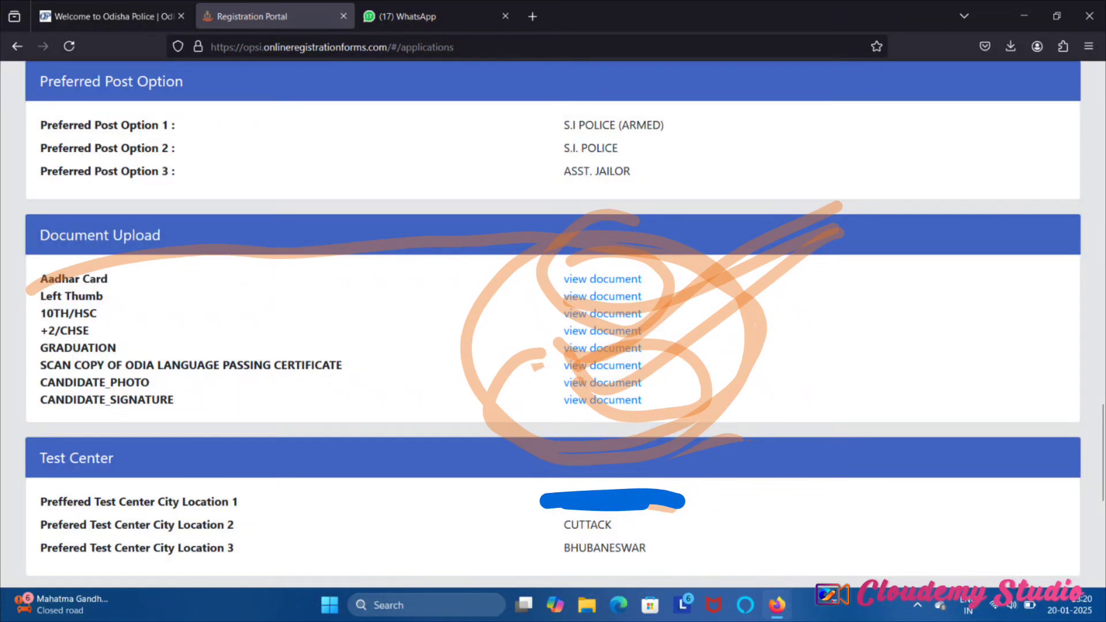
pyautogui.moveTo(499, 473)
pyautogui.mouseDown()
pyautogui.moveTo(637, 500)
pyautogui.moveTo(740, 464)
pyautogui.mouseUp()
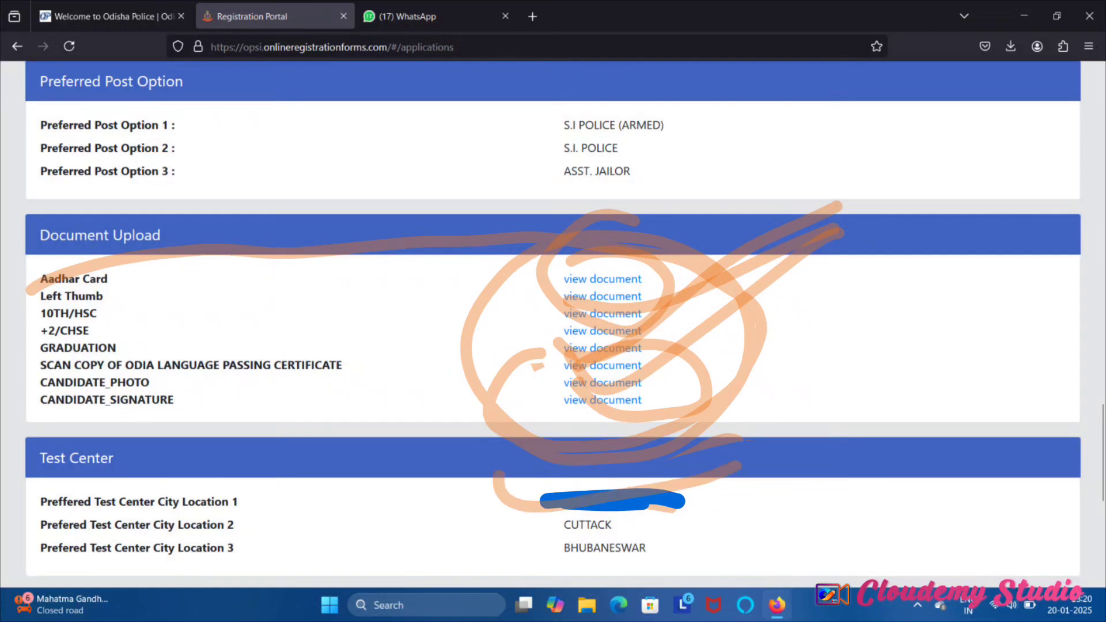
pyautogui.moveTo(495, 515); pyautogui.dragTo(717, 484)
pyautogui.moveTo(475, 539)
pyautogui.mouseDown()
pyautogui.moveTo(501, 556)
pyautogui.moveTo(671, 513)
pyautogui.mouseUp()
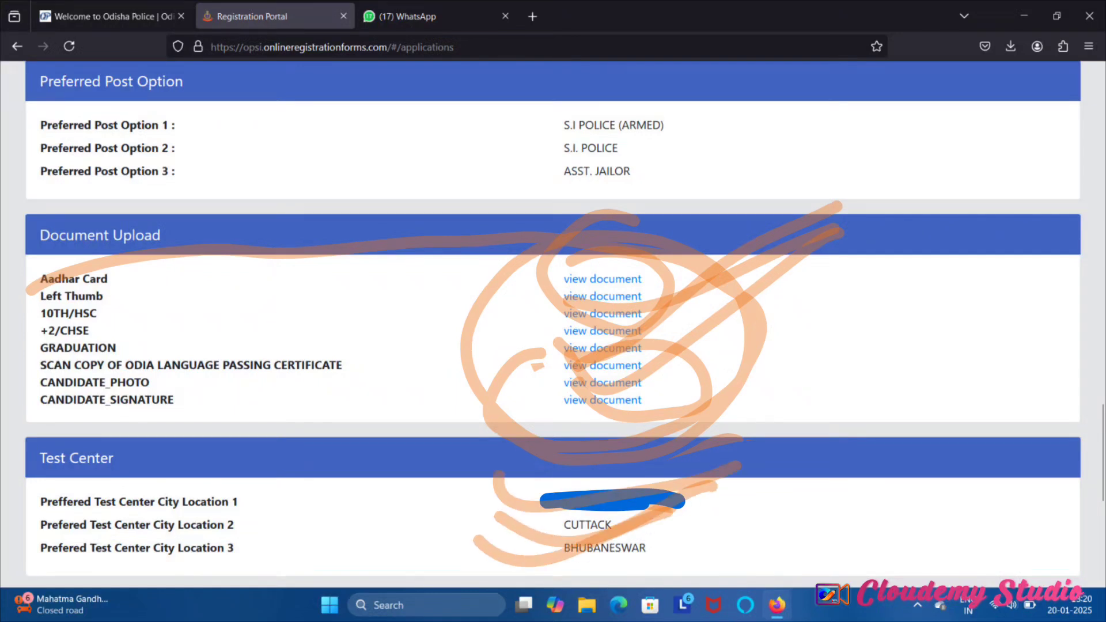
pyautogui.moveTo(789, 522)
pyautogui.mouseDown()
pyautogui.moveTo(829, 535)
pyautogui.moveTo(992, 454)
pyautogui.mouseUp()
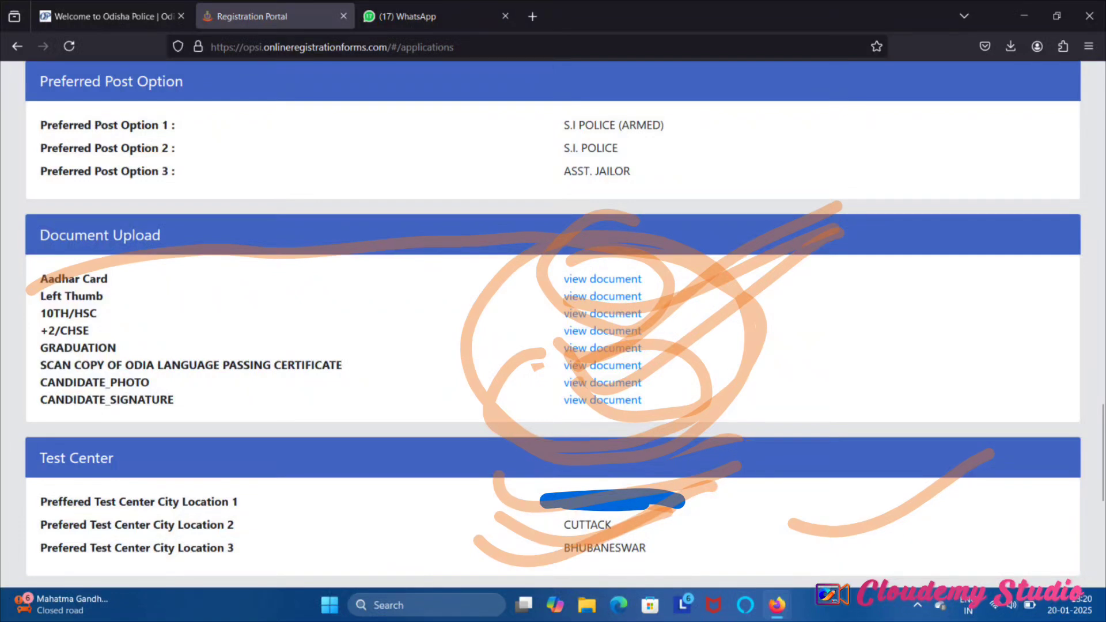
pyautogui.scroll(-6, 553, 322)
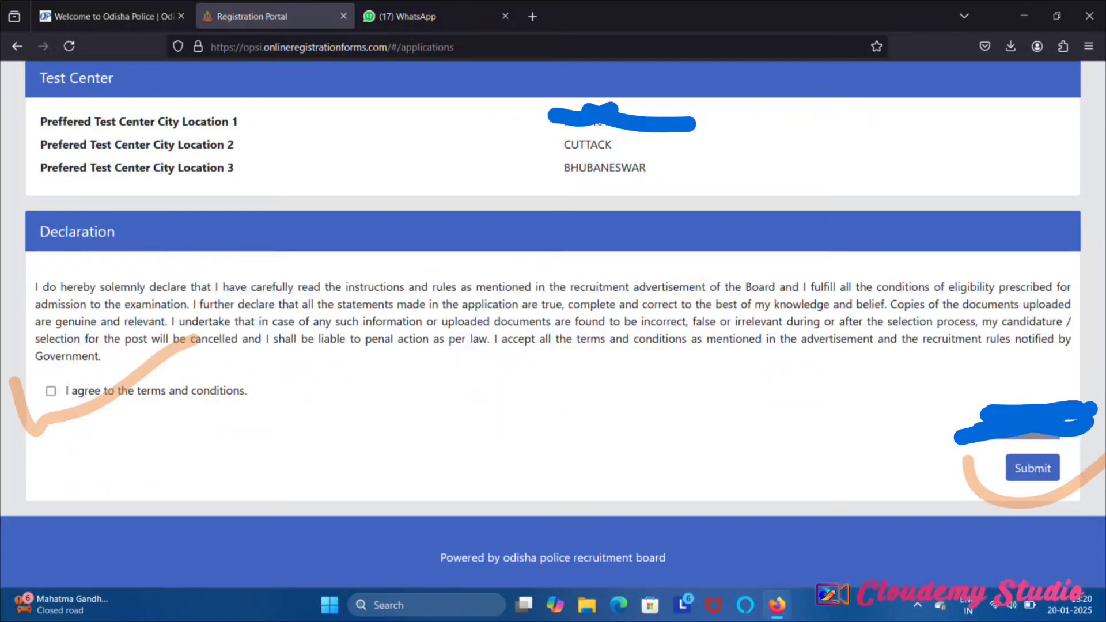